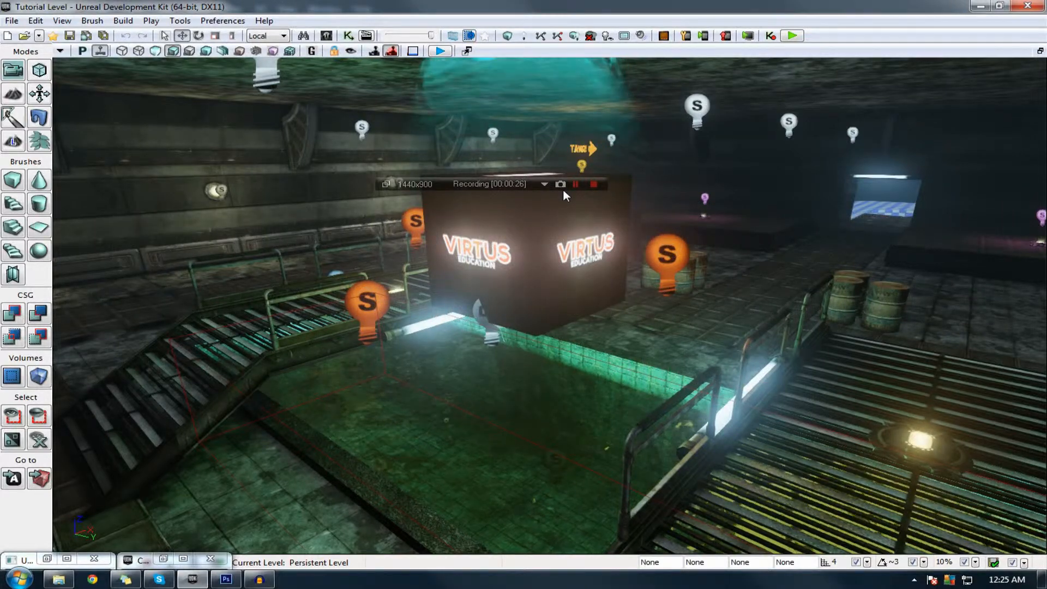
Step: Select the Virtus Education cube in the level and switch to Textures.psd in Photoshop
click(516, 306)
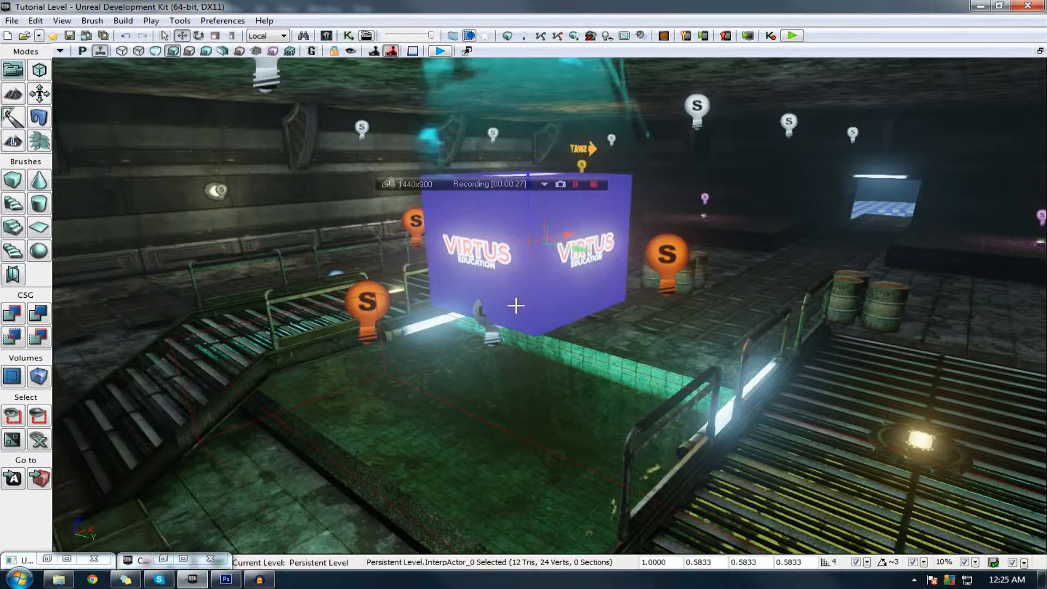
click(163, 559)
click(226, 579)
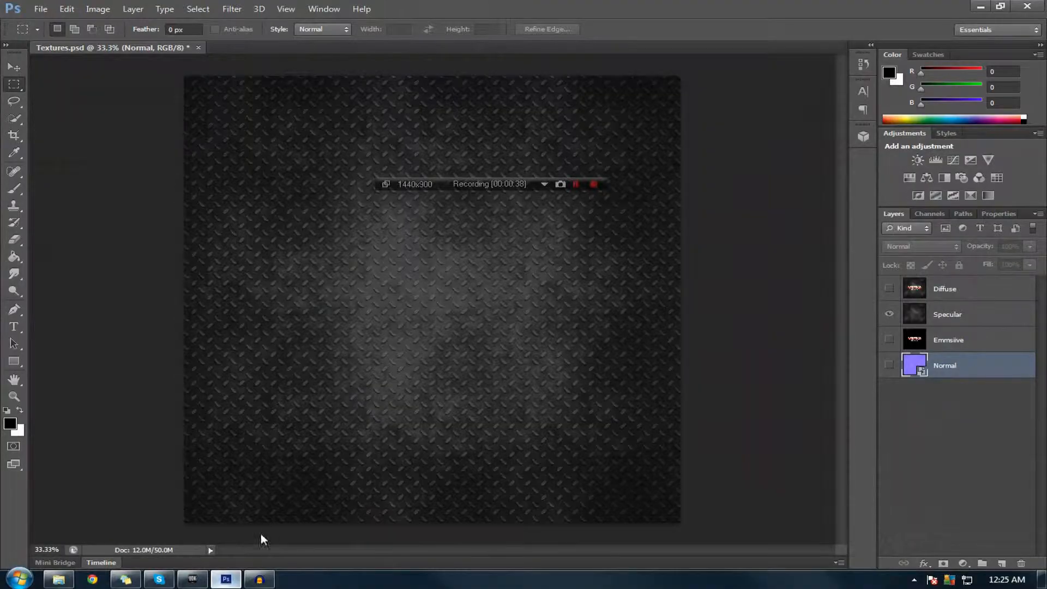
Step: Inspect the specular texture up close, fit it back on screen, and select the Specular layer
right_click(319, 427)
click(16, 404)
click(13, 397)
right_click(257, 358)
click(276, 365)
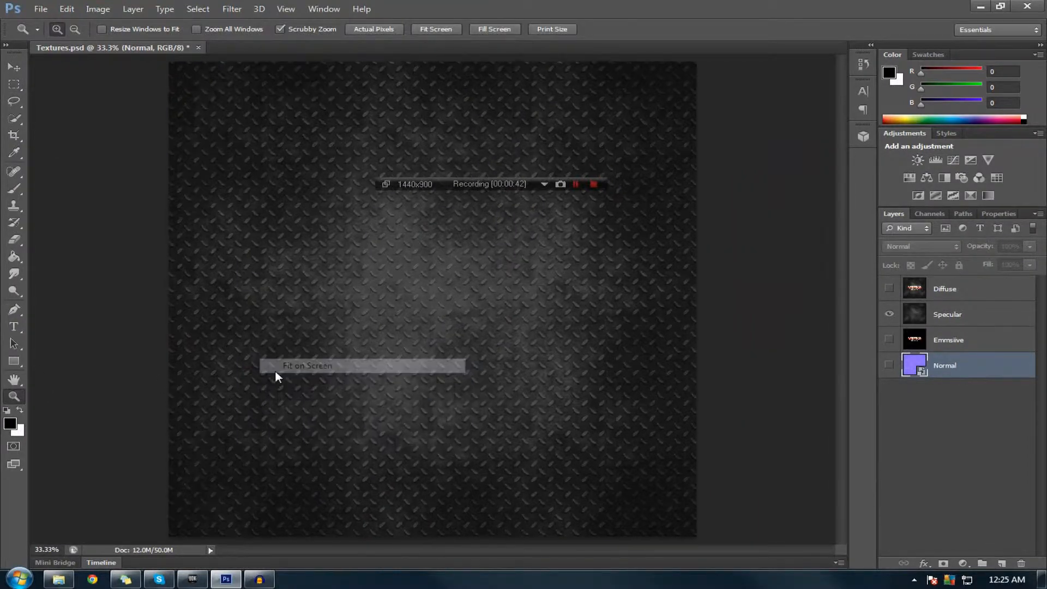
click(294, 371)
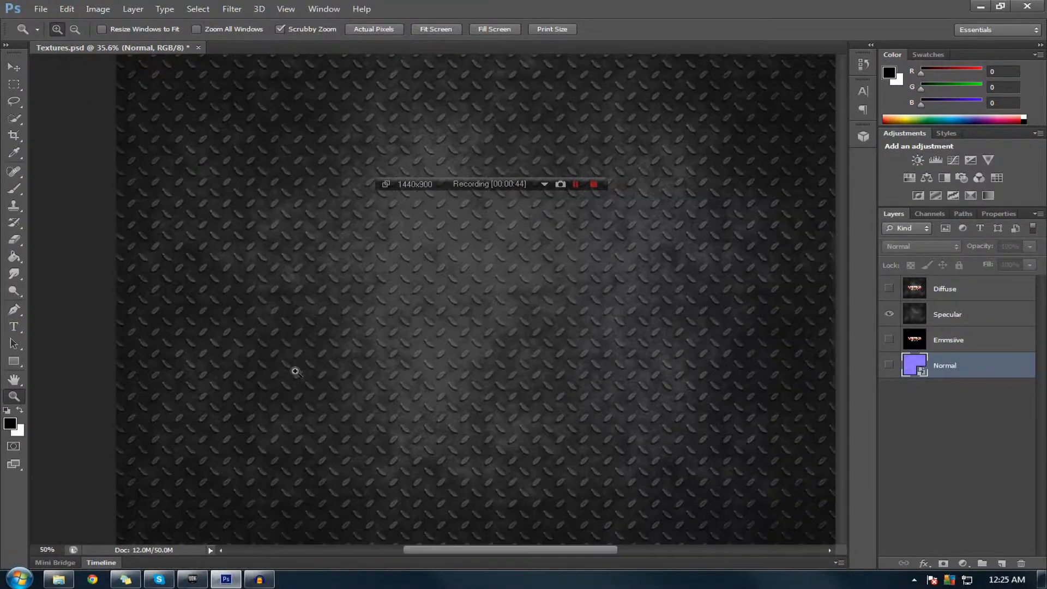
click(293, 368)
click(342, 369)
right_click(296, 374)
click(362, 383)
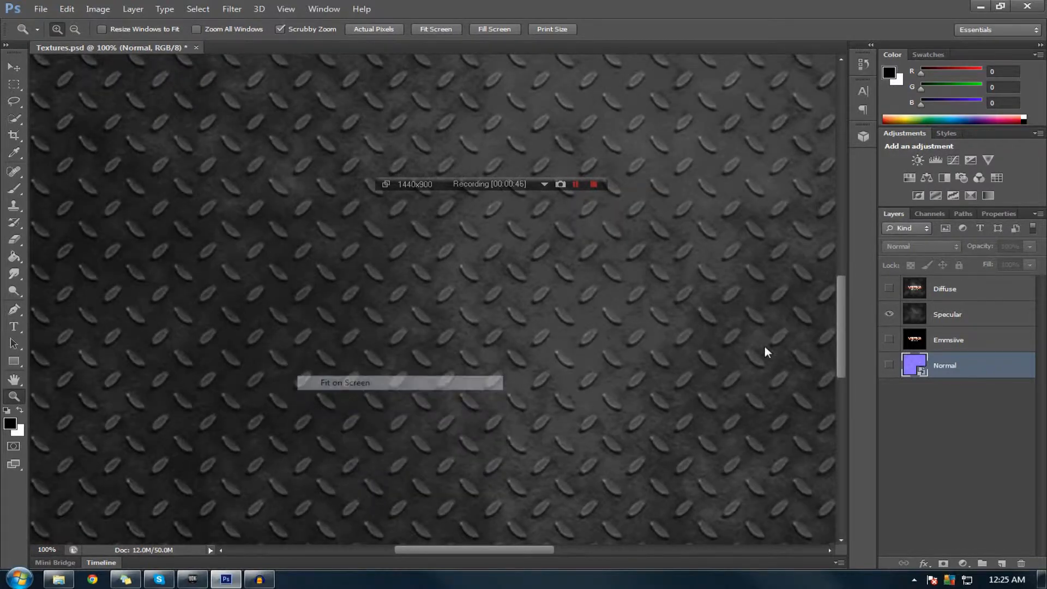
click(971, 316)
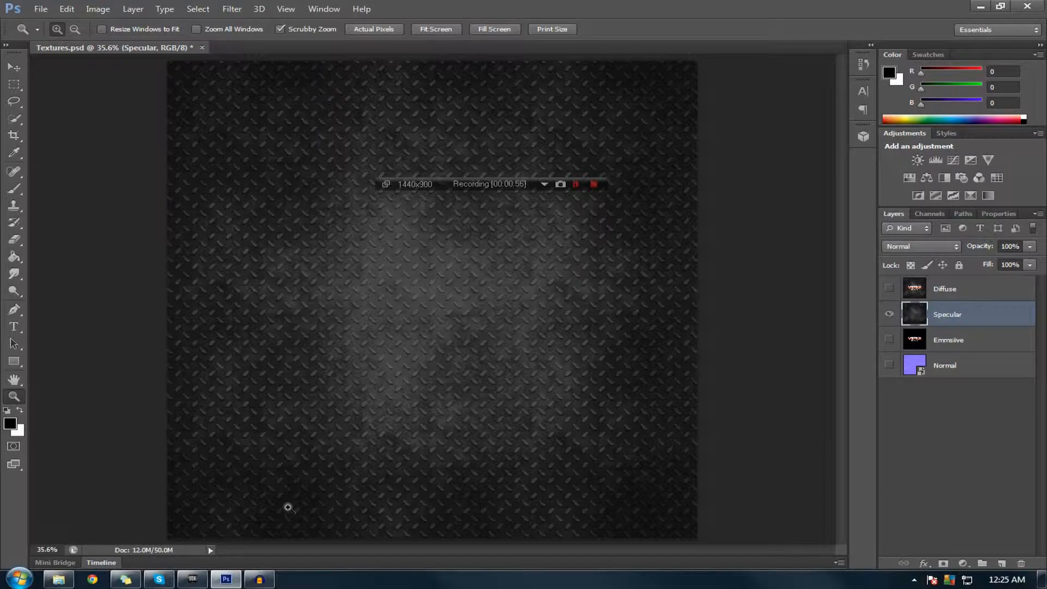
Step: Switch to UDK and open the Diffuse_Mat material to review its specular and normal connections
click(195, 579)
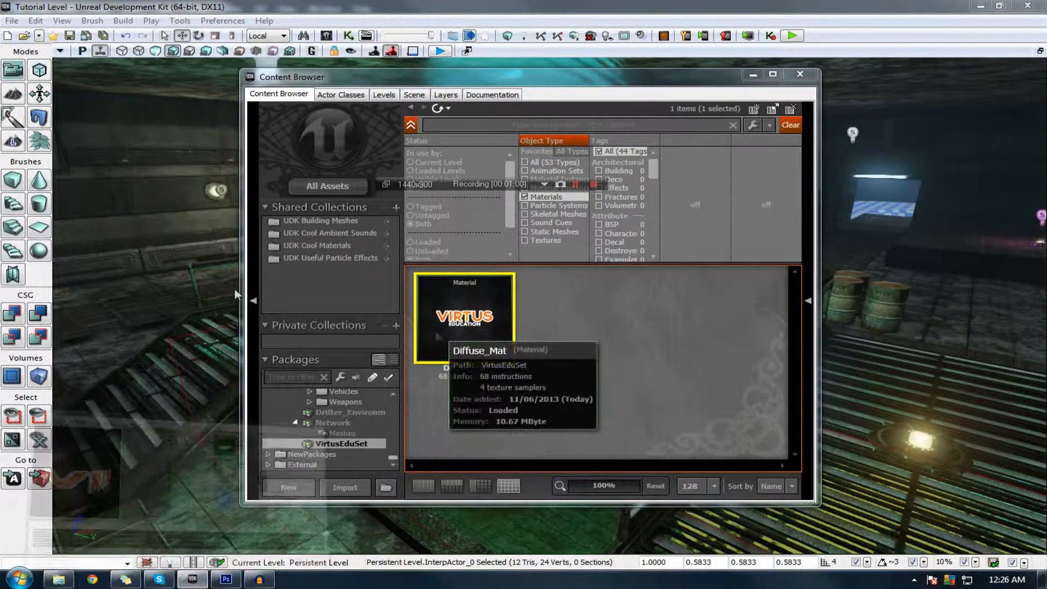
double_click(438, 331)
mouse_move(130, 146)
mouse_down()
mouse_move(139, 202)
mouse_move(147, 155)
mouse_move(124, 162)
mouse_up()
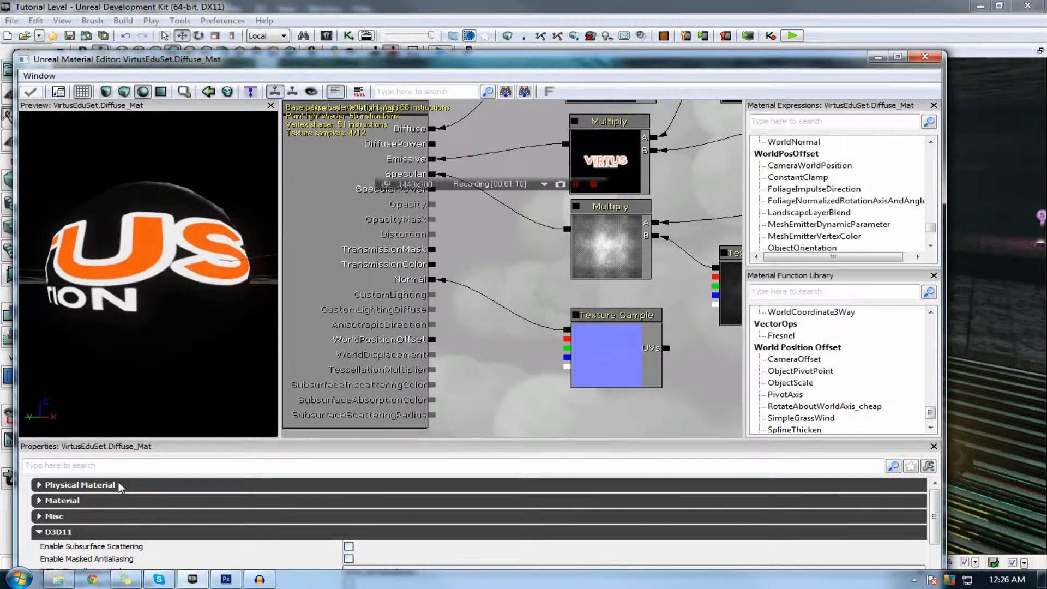
Step: Switch to Photoshop and examine the Specular layer's raised tread marks and dark gaps up close in several areas
click(226, 580)
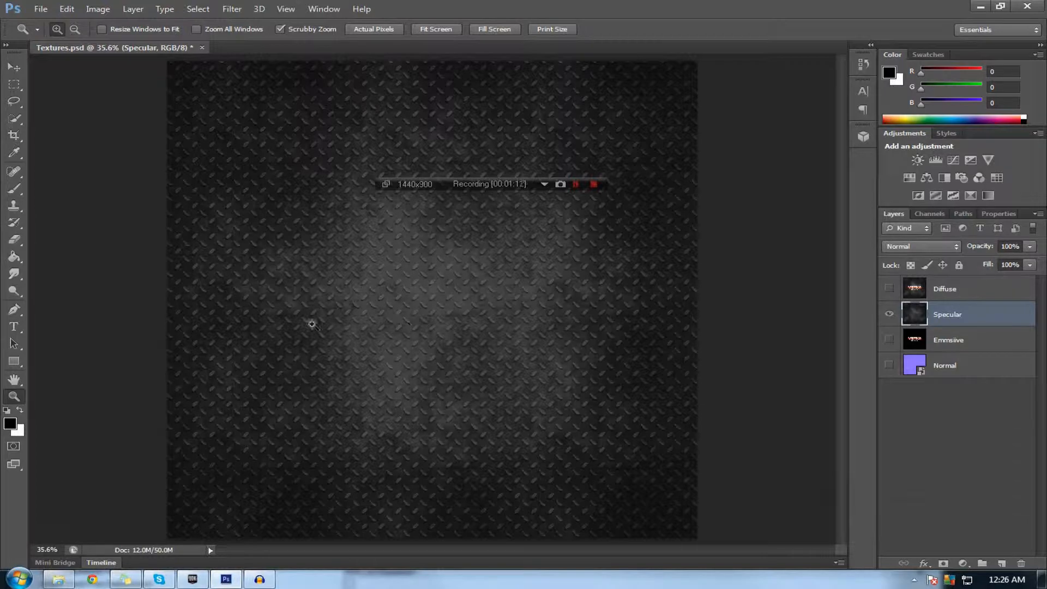
key(ctrl+1)
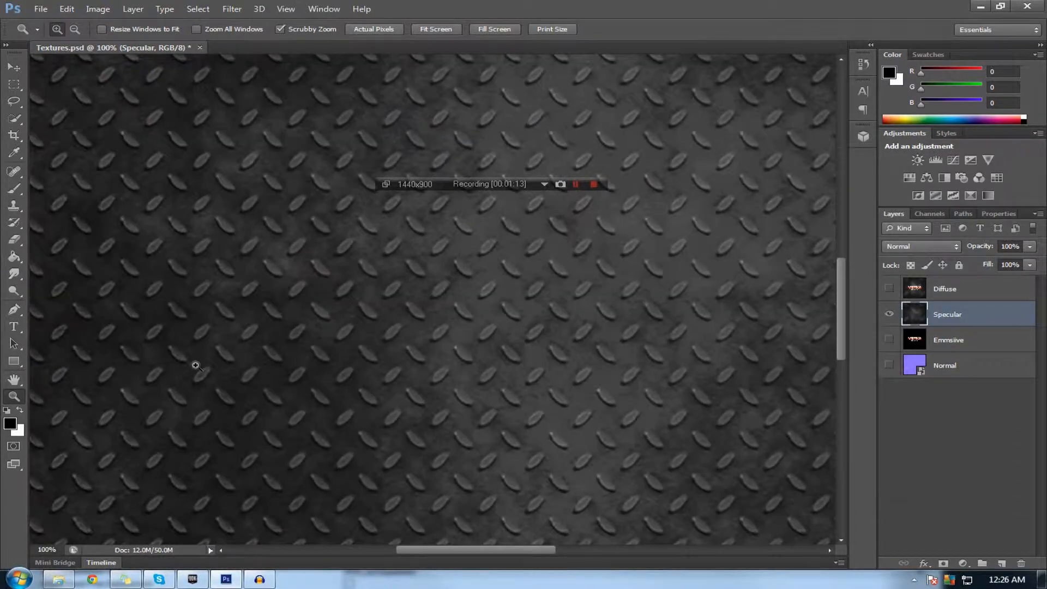
drag(234, 360, 208, 357)
right_click(208, 357)
key(Escape)
right_click(234, 365)
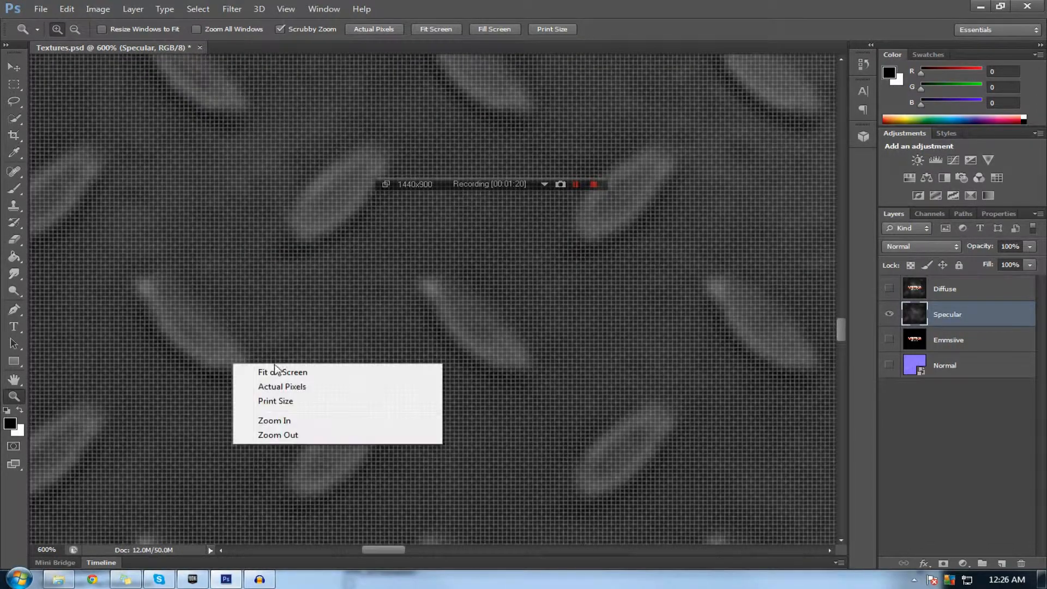
click(293, 369)
right_click(292, 369)
click(258, 447)
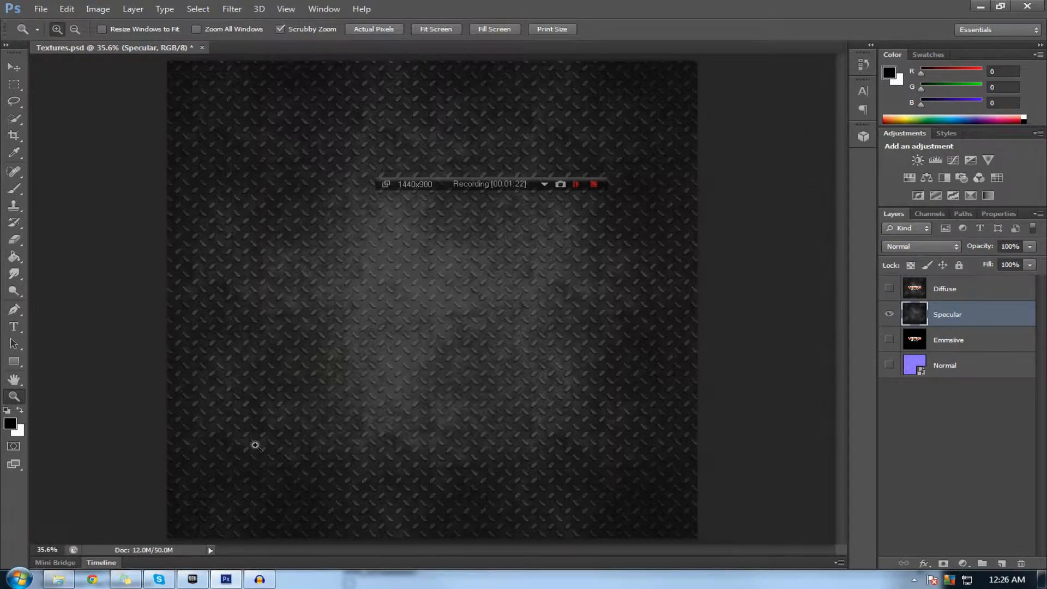
drag(255, 446, 287, 404)
right_click(287, 404)
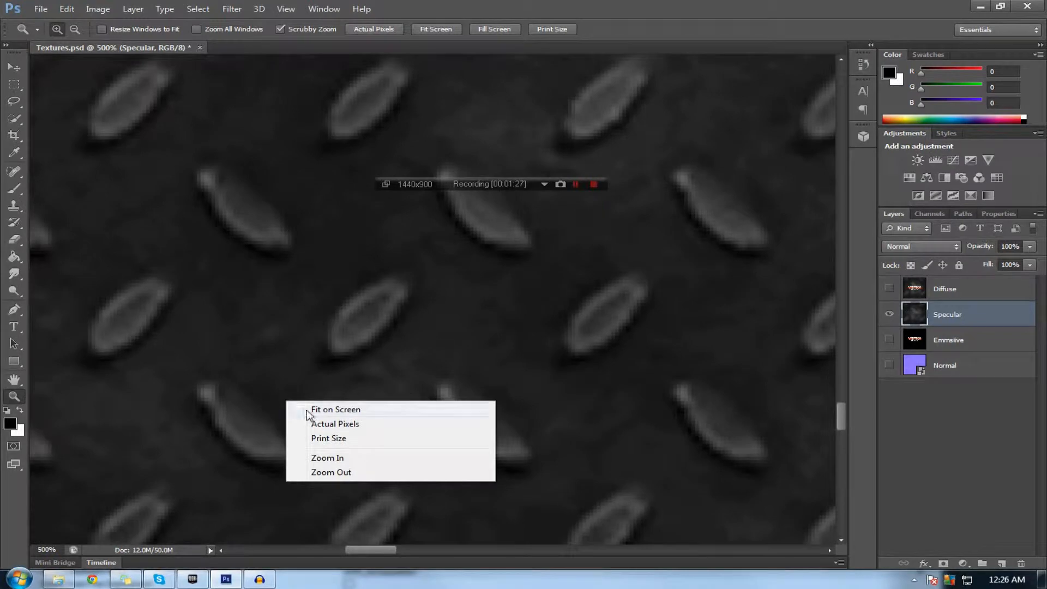
click(308, 413)
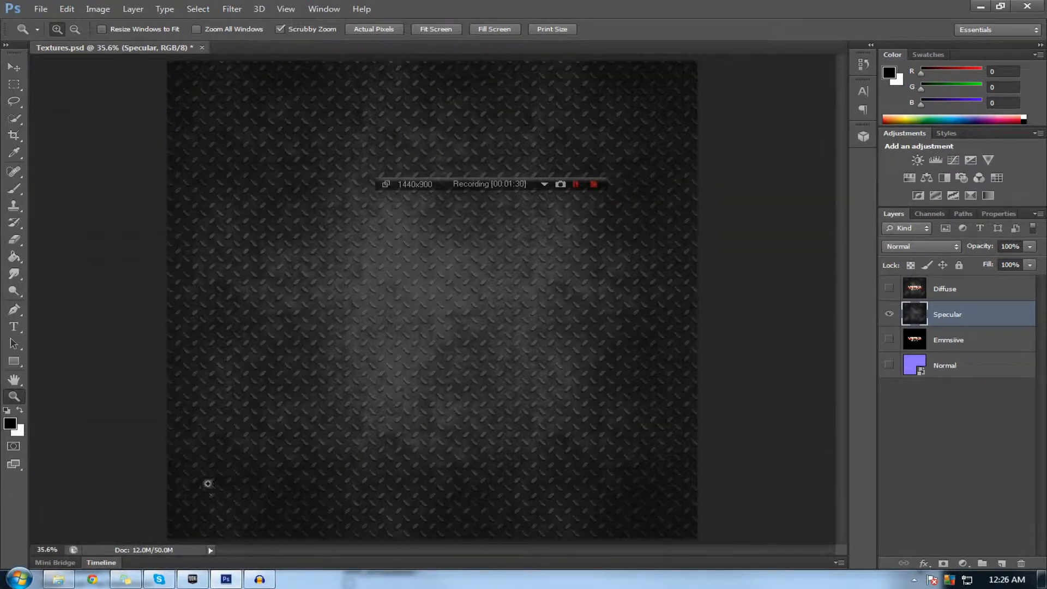
Step: Briefly show the Normal layer, hide it again, and reselect the Specular layer
mouse_move(251, 580)
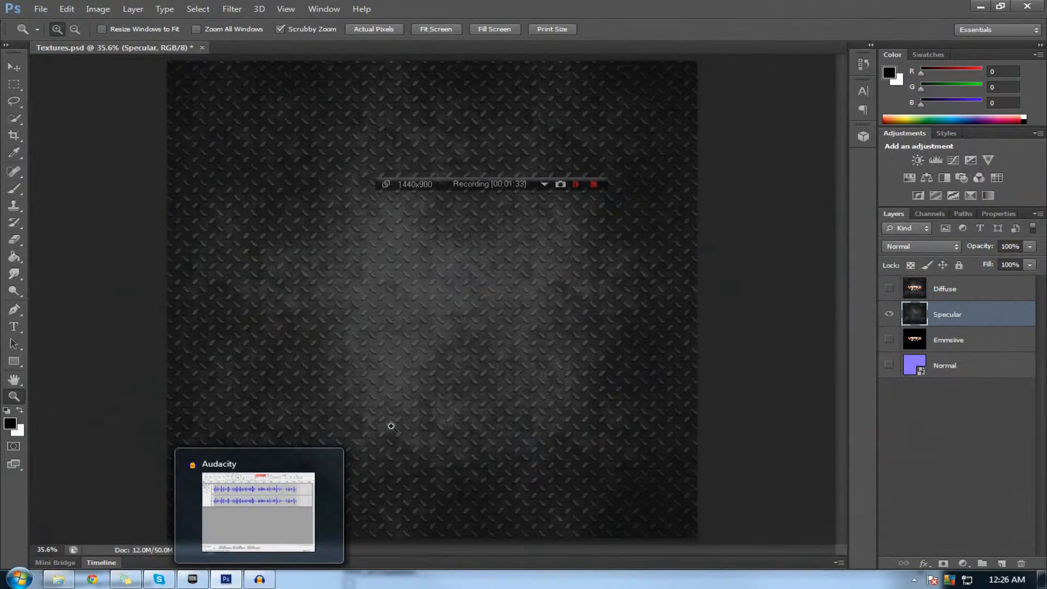
click(355, 435)
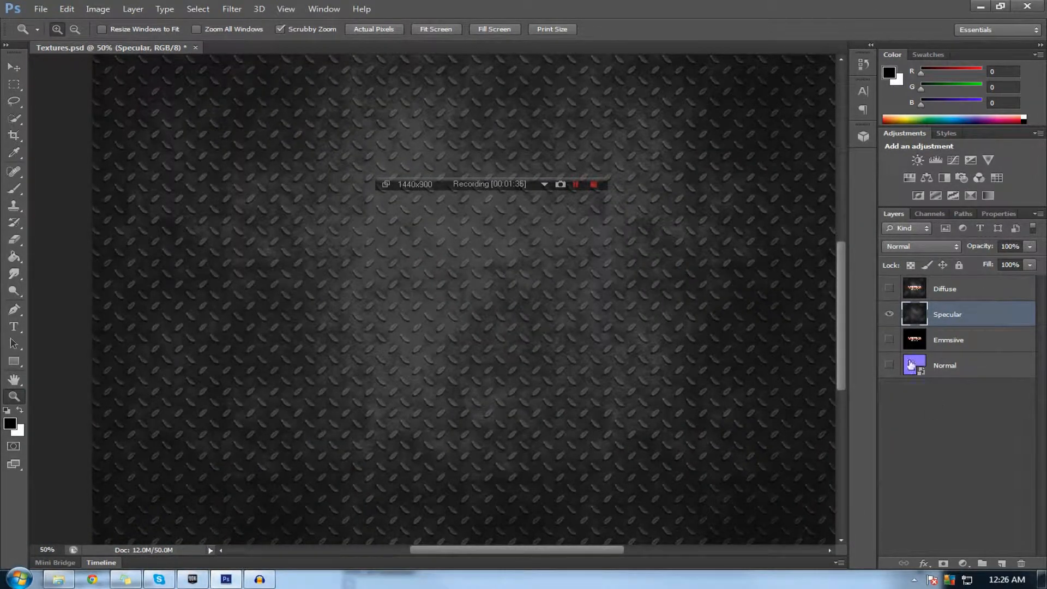
click(963, 376)
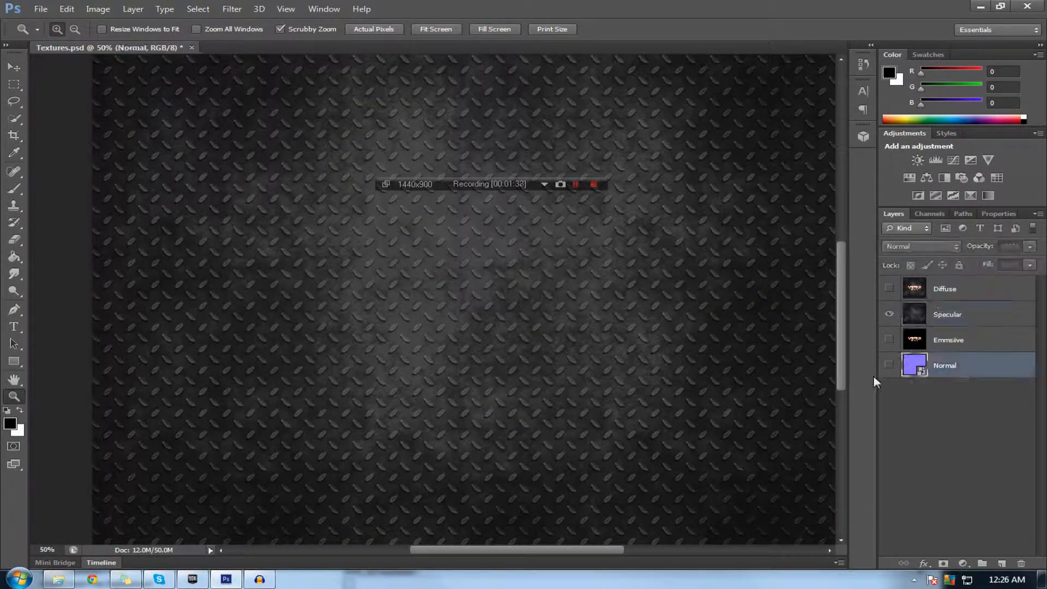
click(889, 367)
click(889, 366)
click(902, 313)
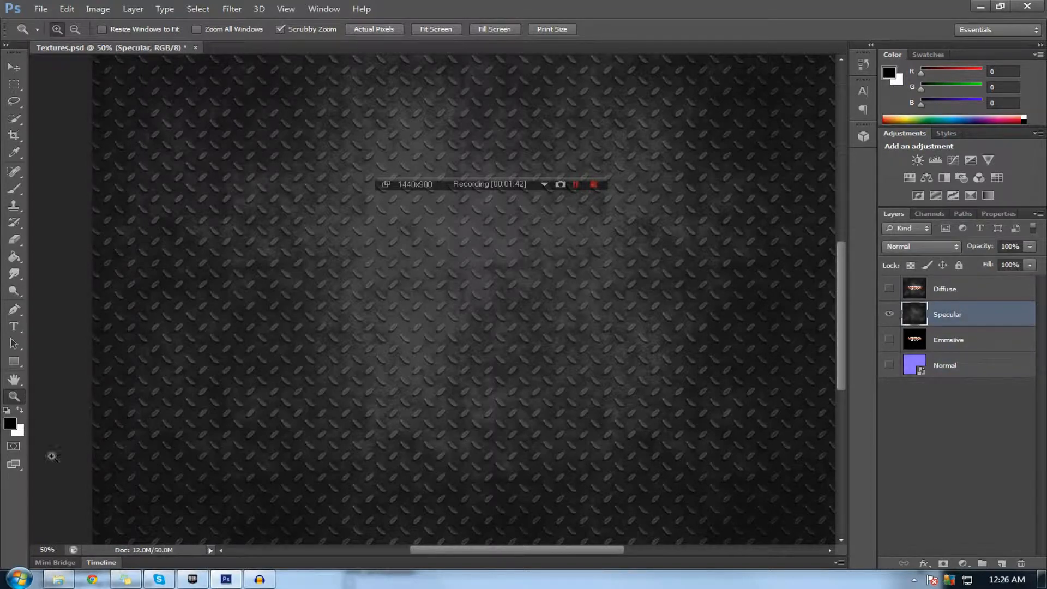
Step: Switch back to UDK, review Diffuse_Mat's texture sample and multiply nodes, and close its material editor
click(191, 580)
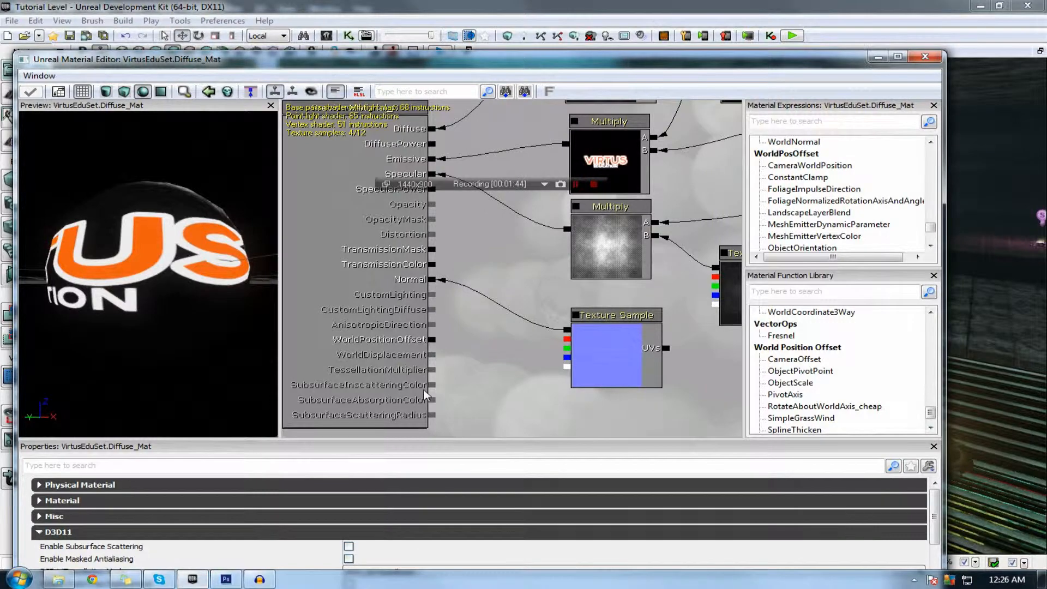
drag(446, 314, 307, 360)
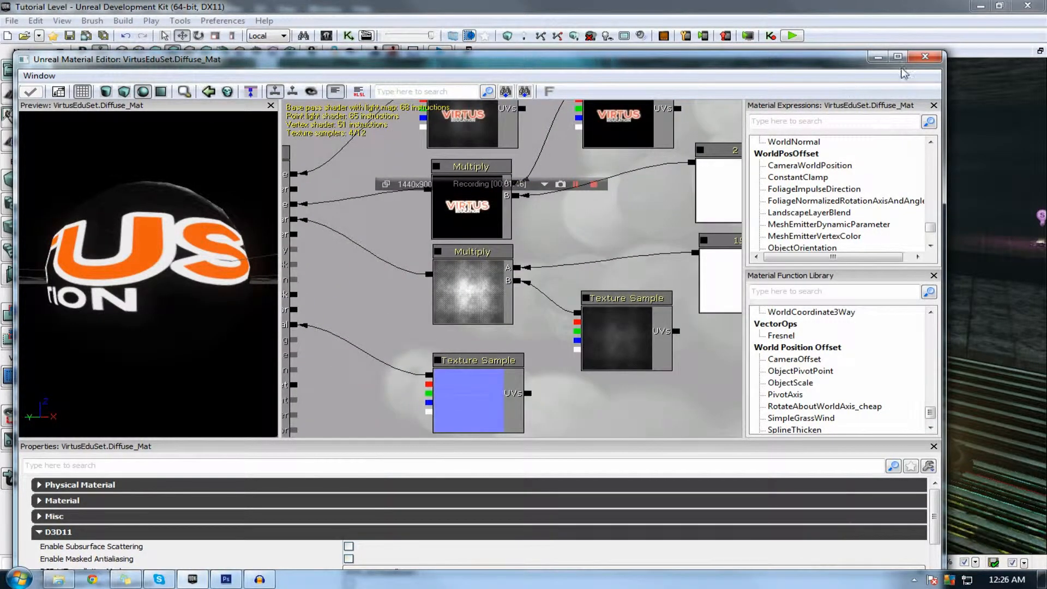
click(935, 59)
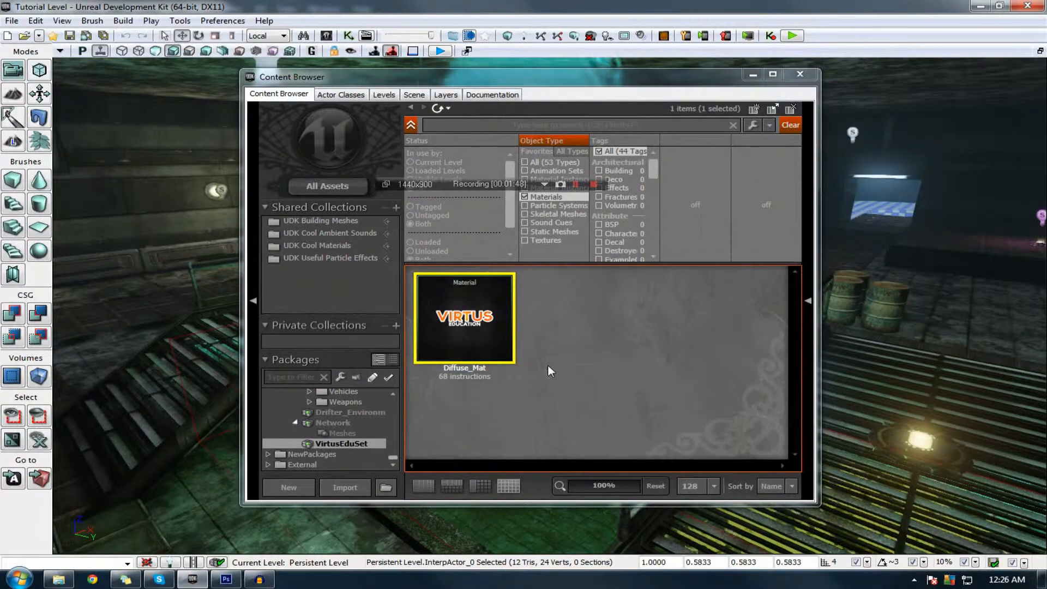
Step: Include textures alongside materials in the asset type filter for the VirtusEduSet package
click(548, 242)
scroll(655, 354, down, 2)
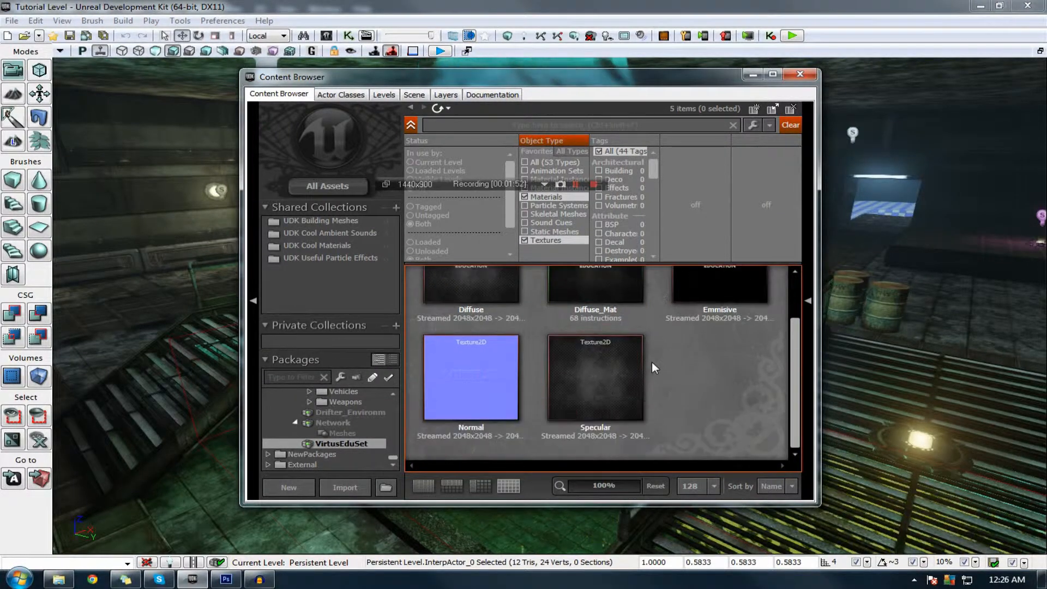
right_click(600, 385)
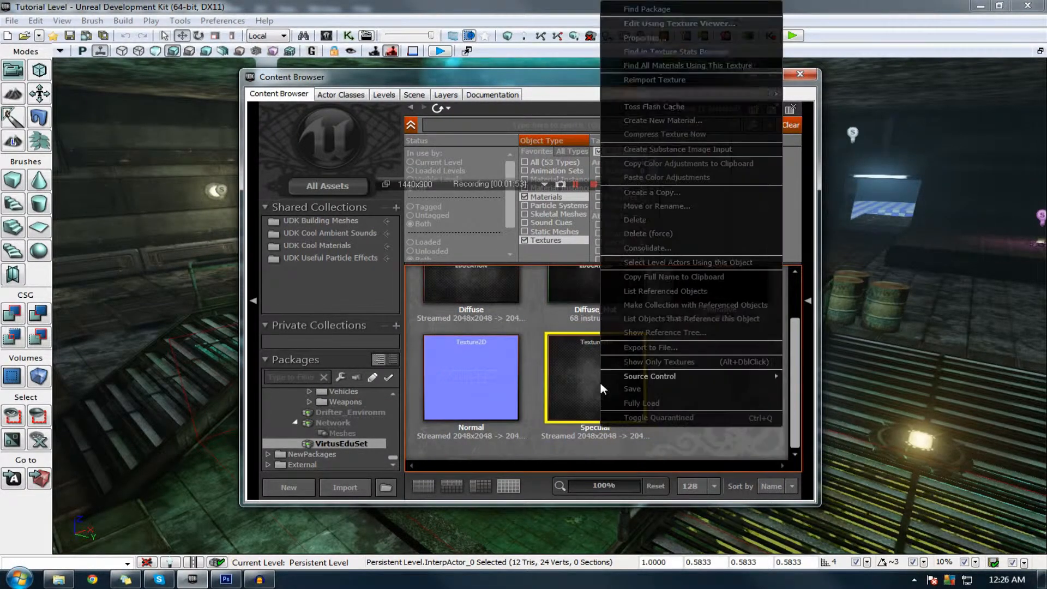
click(581, 388)
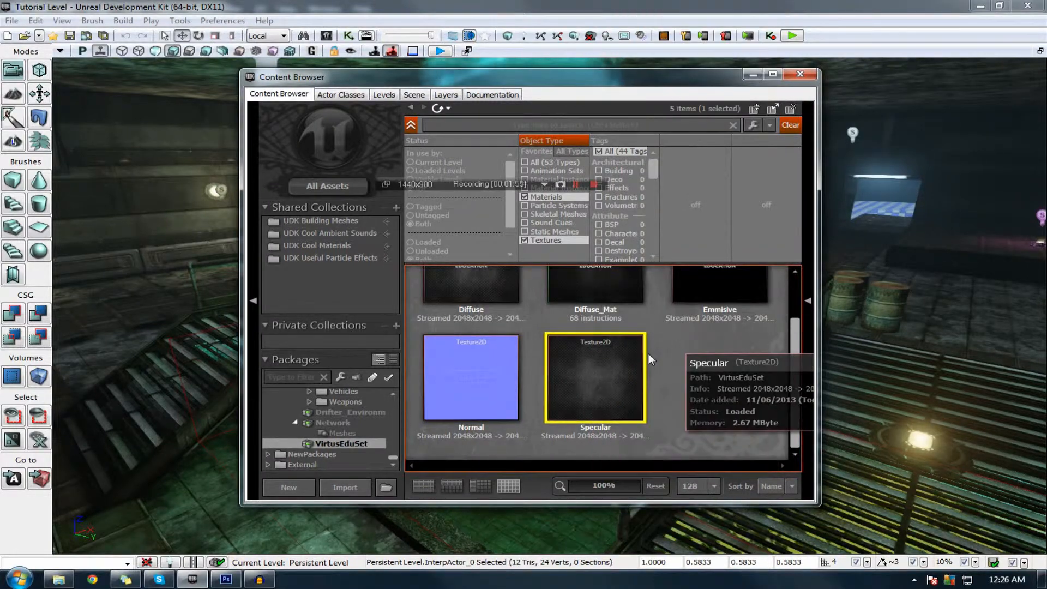
right_click(649, 352)
click(631, 332)
right_click(585, 372)
click(597, 327)
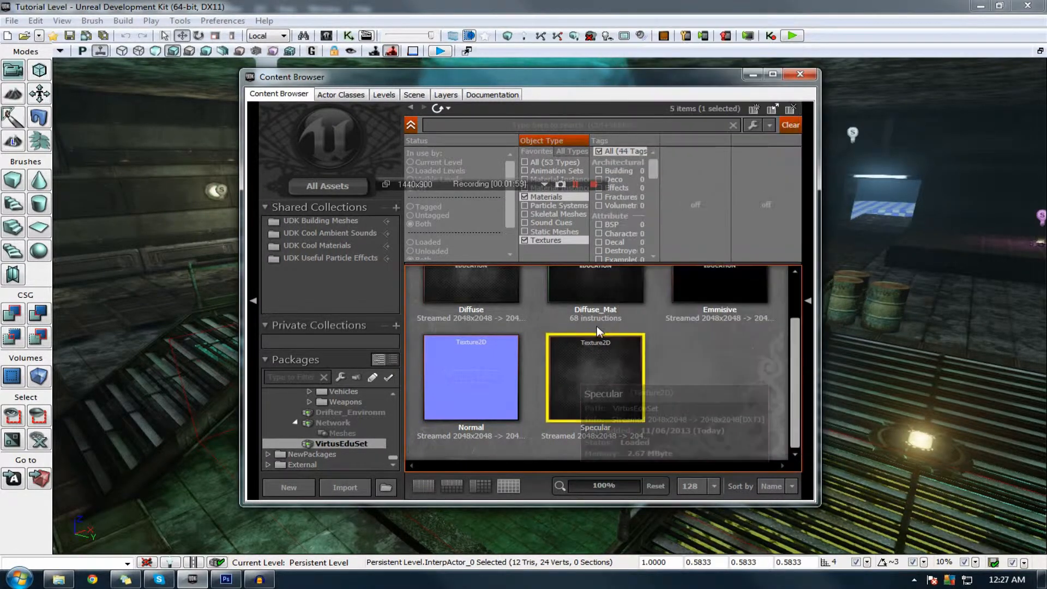
Step: Try to create a new material from the Diffuse texture using the suggested name Diffuse_Mat
scroll(482, 295, up, 1)
click(483, 300)
right_click(482, 299)
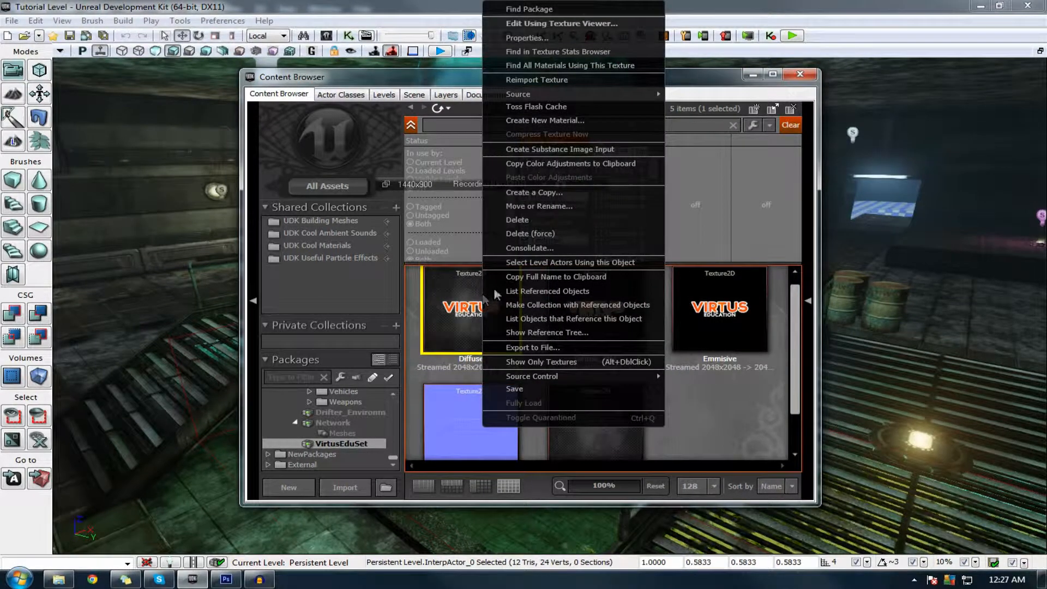
click(569, 125)
click(440, 292)
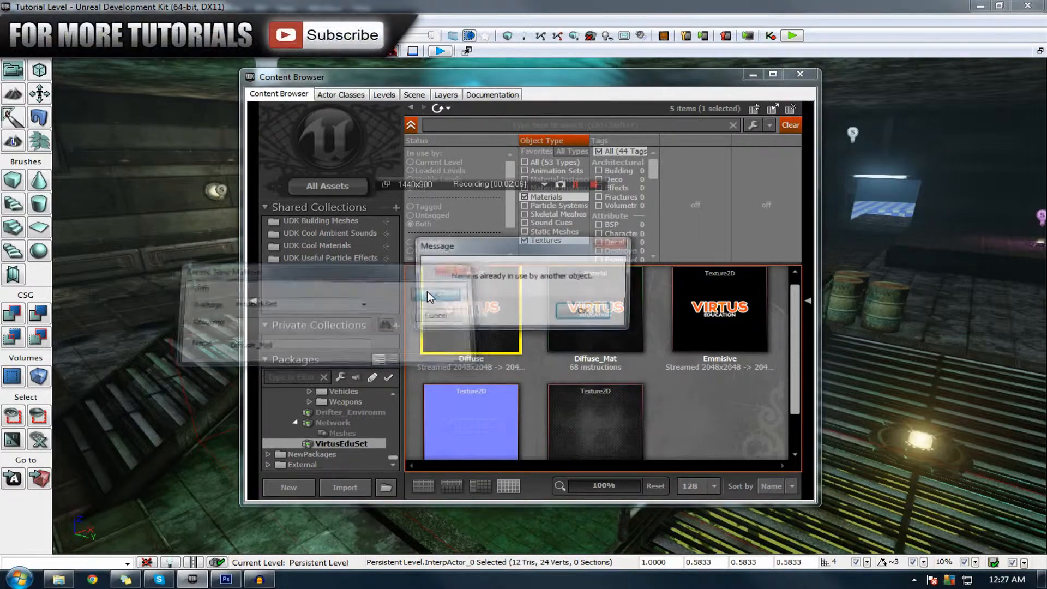
click(554, 311)
Step: Create a new material from the Diffuse texture in the VirtusEduSet package, named Diffuse_MatTest
right_click(483, 328)
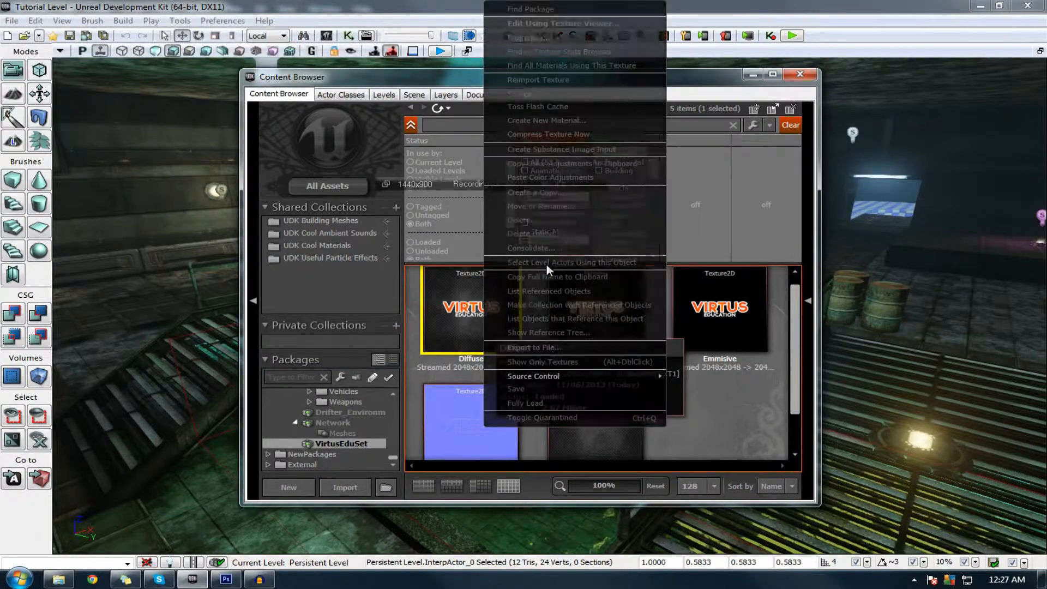
click(571, 119)
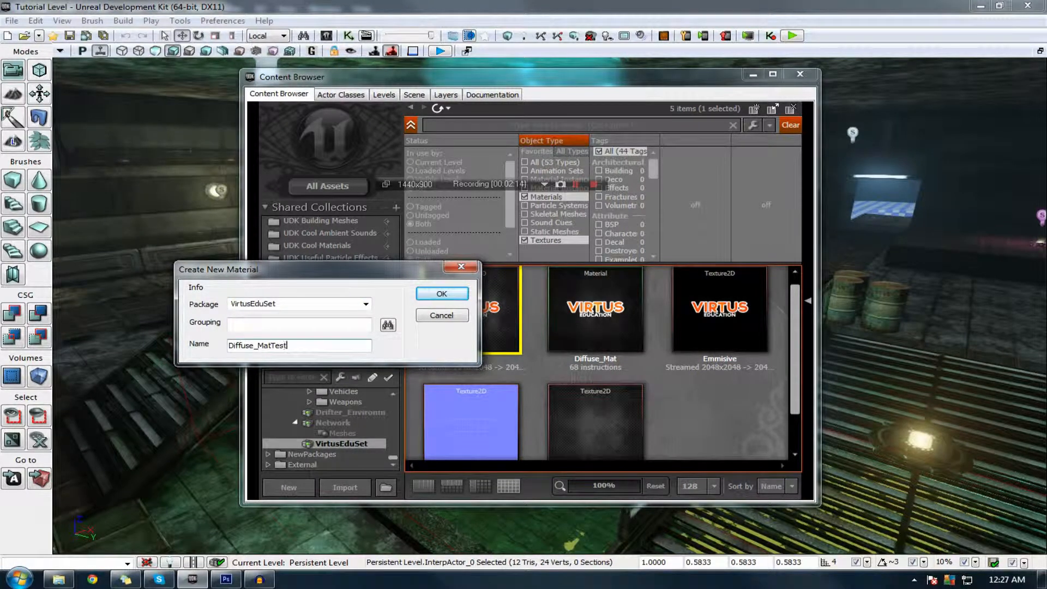
key(Return)
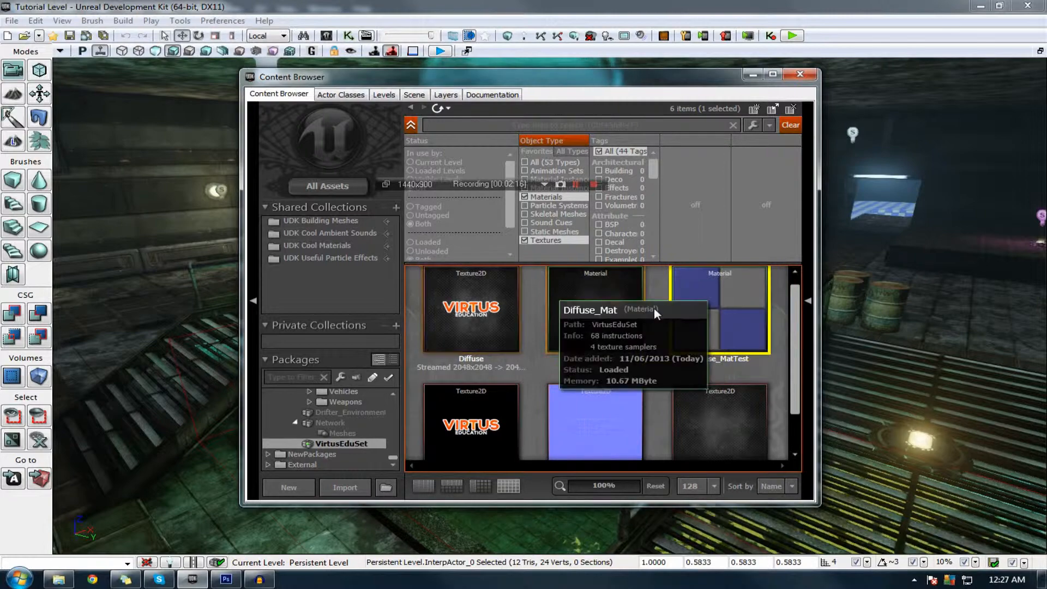
Step: Open Diffuse_MatTest for editing, connect its Texture Sample's color output to the Diffuse input, and apply the material
right_click(682, 301)
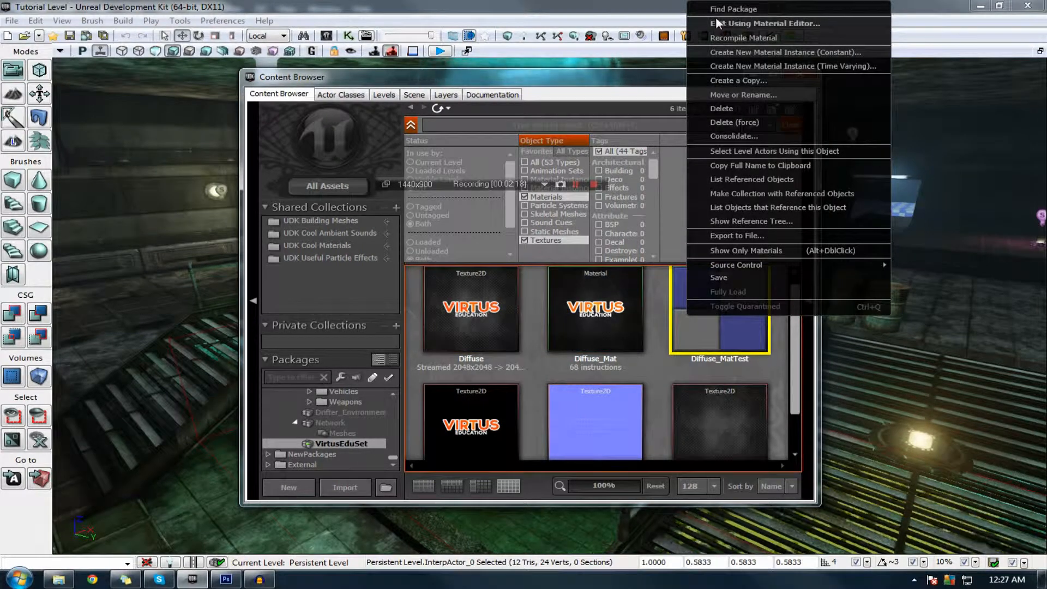
click(741, 23)
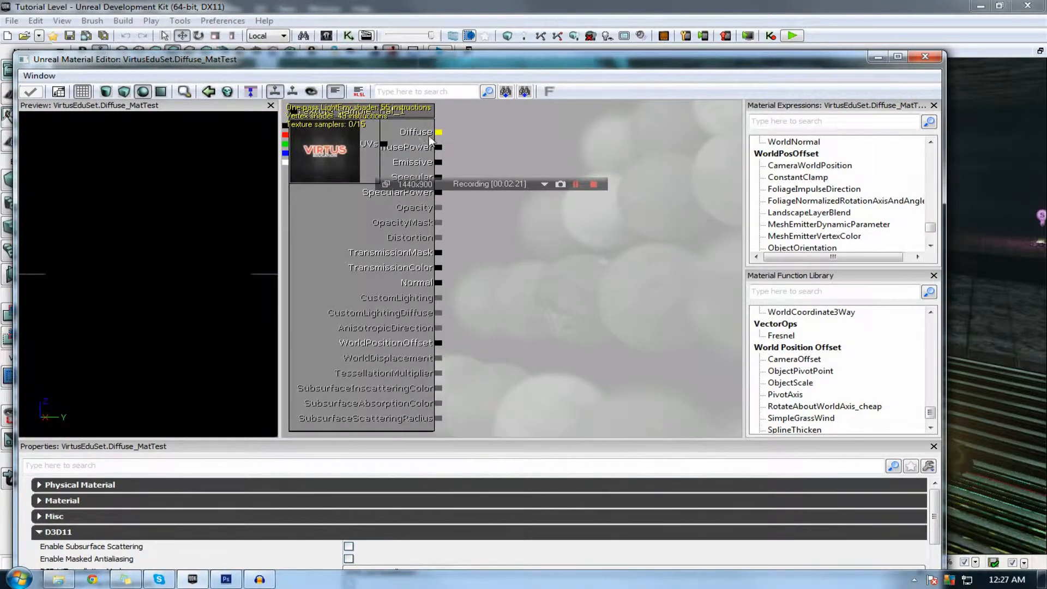
drag(436, 132, 364, 127)
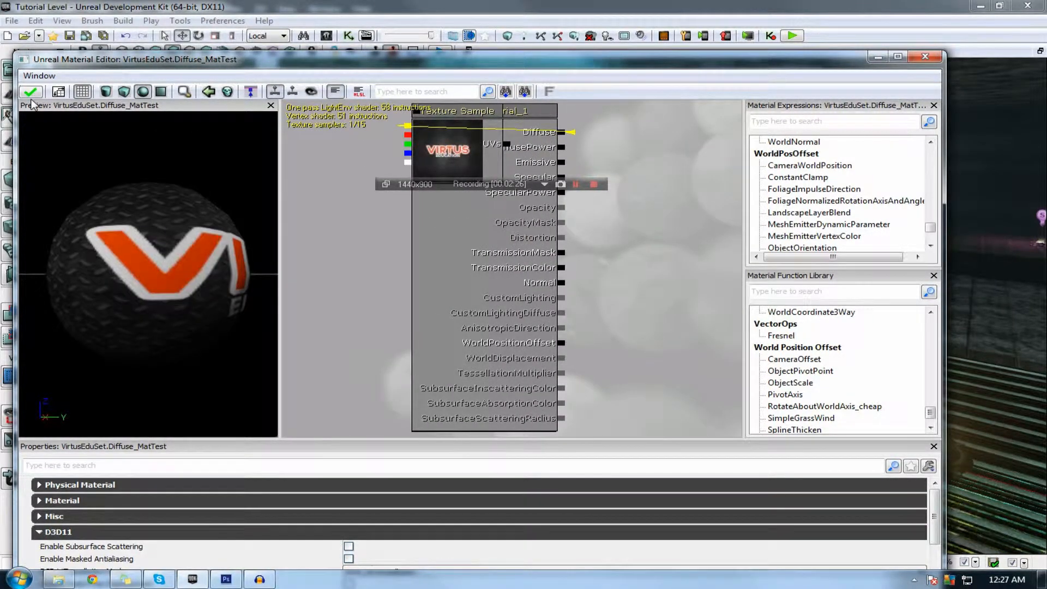
Step: Add a Texture Sample using the Specular texture from the VirtusEduSet package to the empty graph area beside the Diffuse_MatTest material node
drag(627, 274, 540, 322)
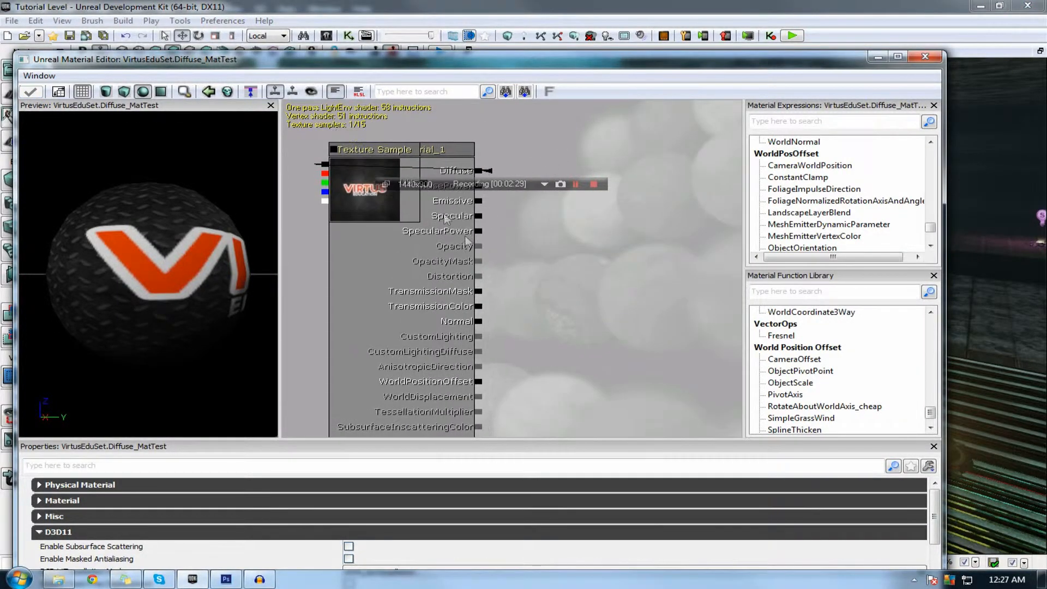
click(383, 207)
drag(469, 53, 509, 76)
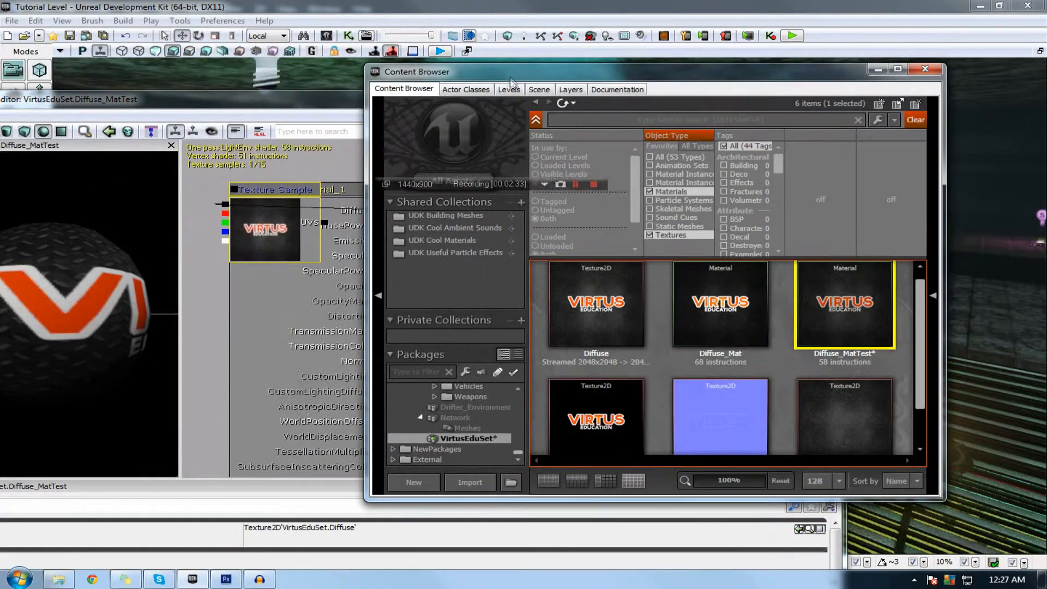
scroll(667, 366, down, 1)
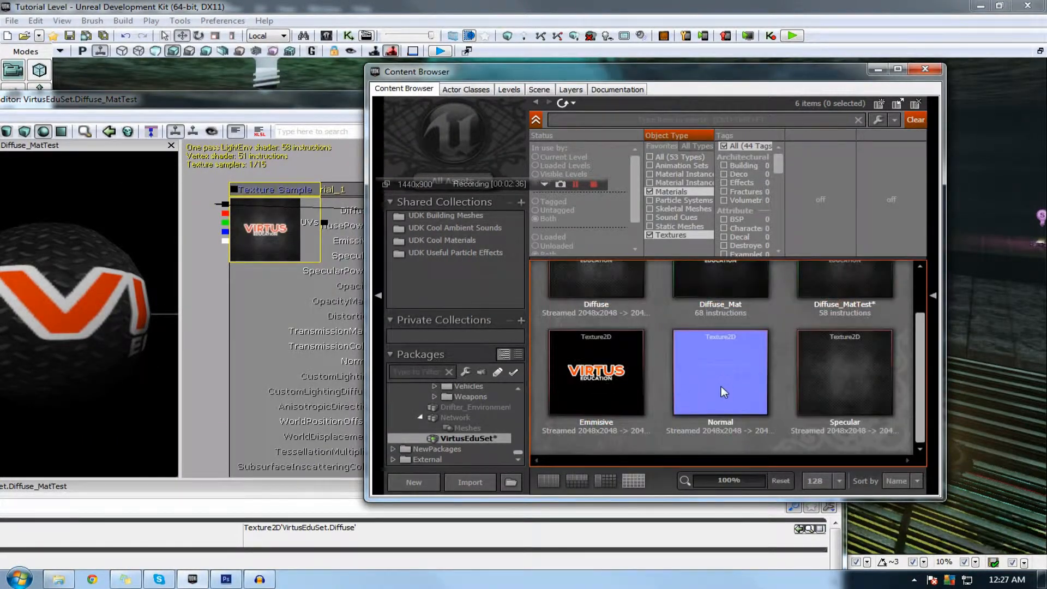
click(833, 393)
click(222, 311)
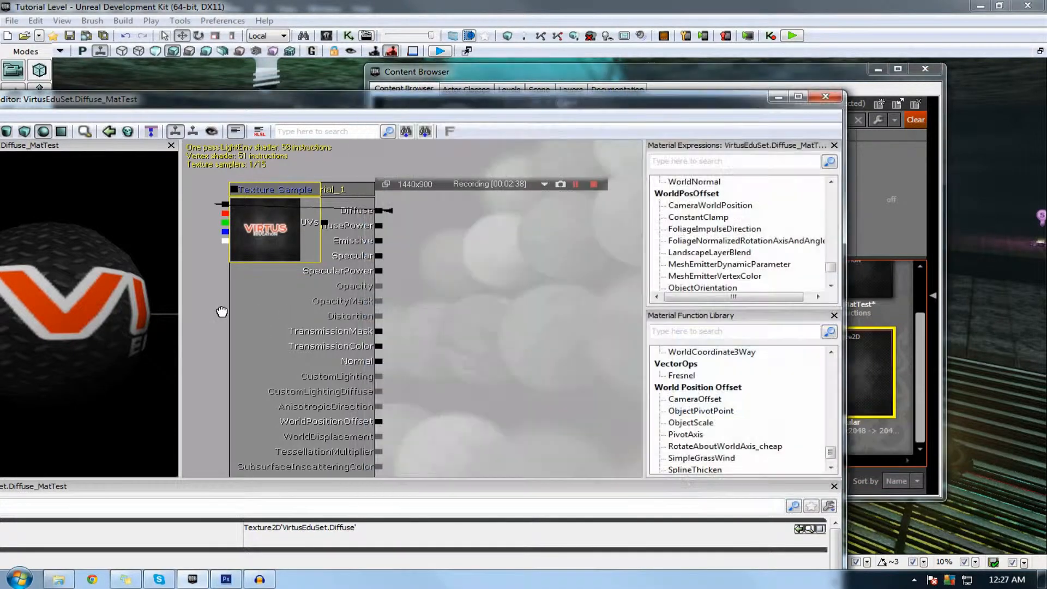
drag(353, 284, 274, 284)
right_click(377, 305)
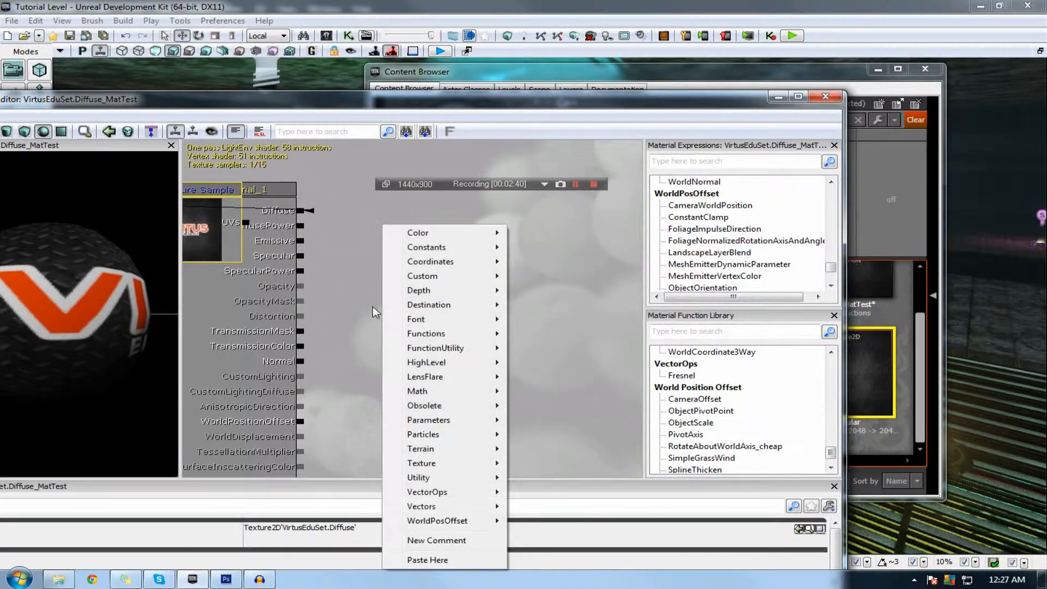
click(359, 312)
drag(338, 321, 338, 317)
key(t)
click(338, 318)
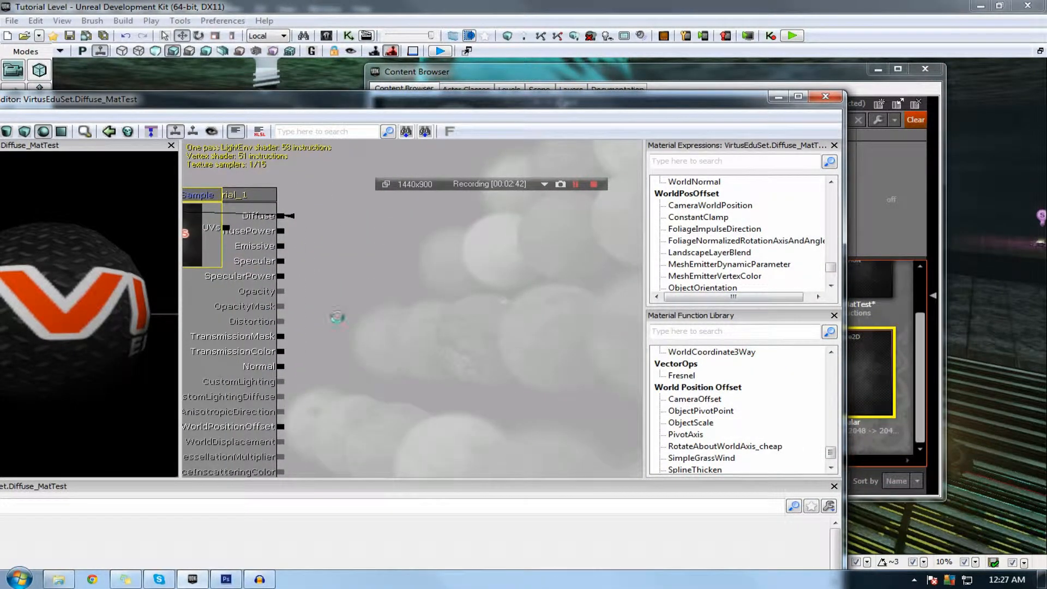
right_click(339, 320)
right_click(344, 297)
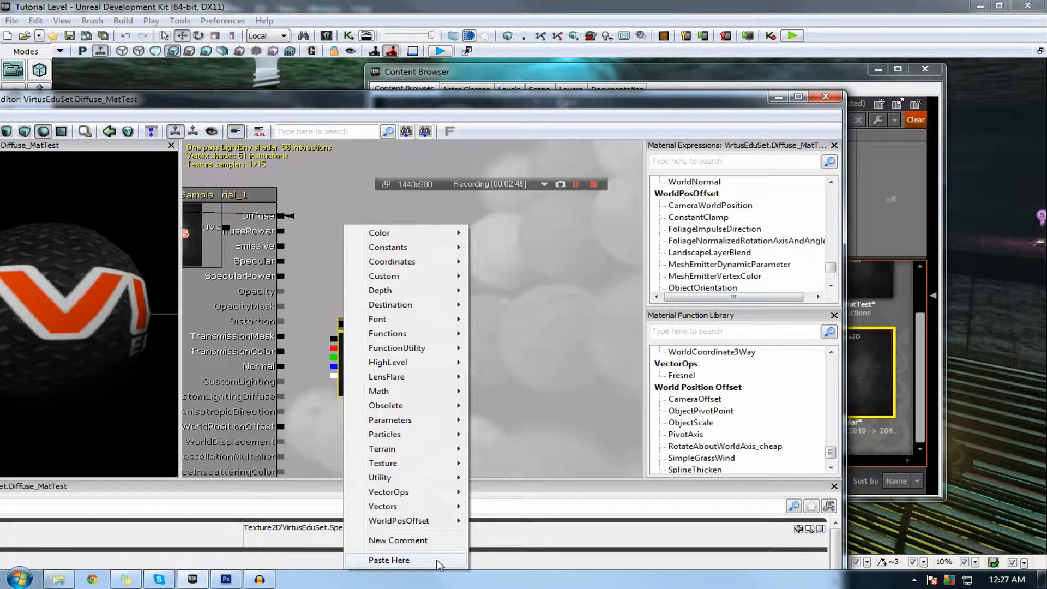
click(538, 375)
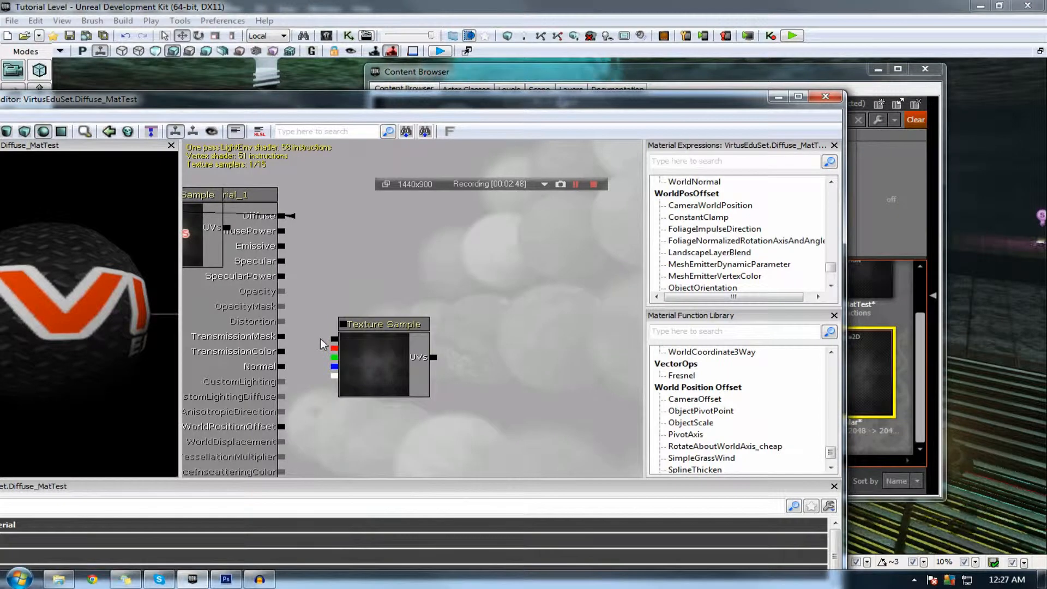
Step: Connect the Specular Texture Sample's color output to the material's Specular input and inspect the highlights on the preview sphere
drag(280, 291, 282, 261)
drag(90, 275, 145, 196)
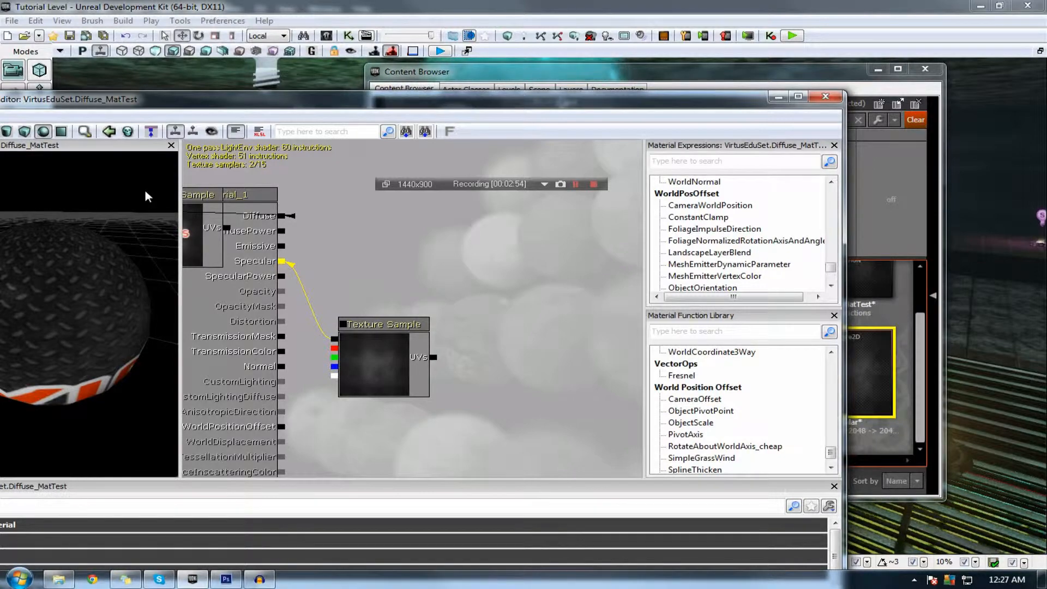
drag(145, 193, 186, 84)
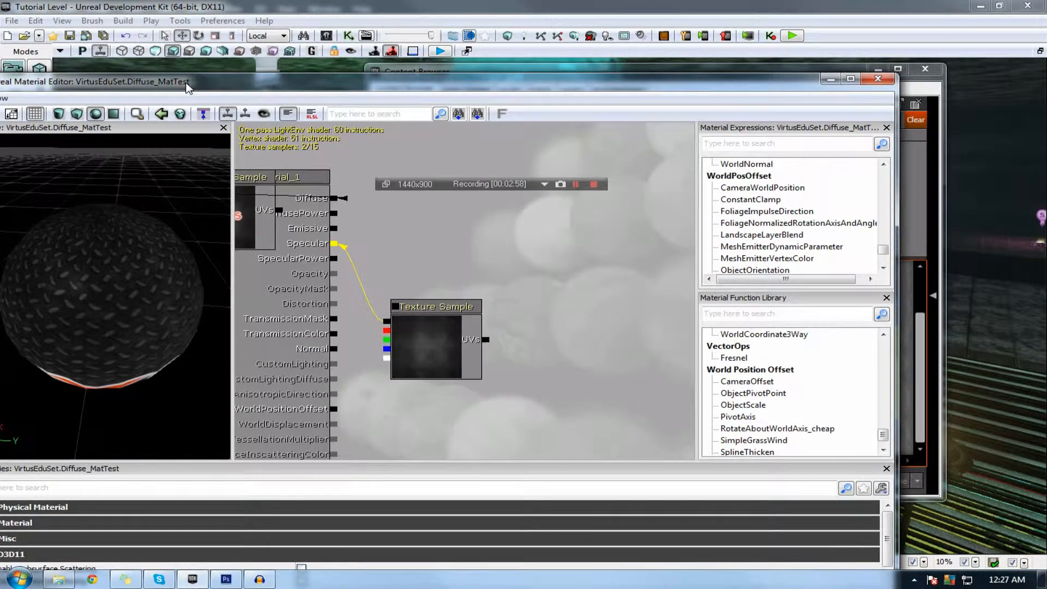
click(430, 315)
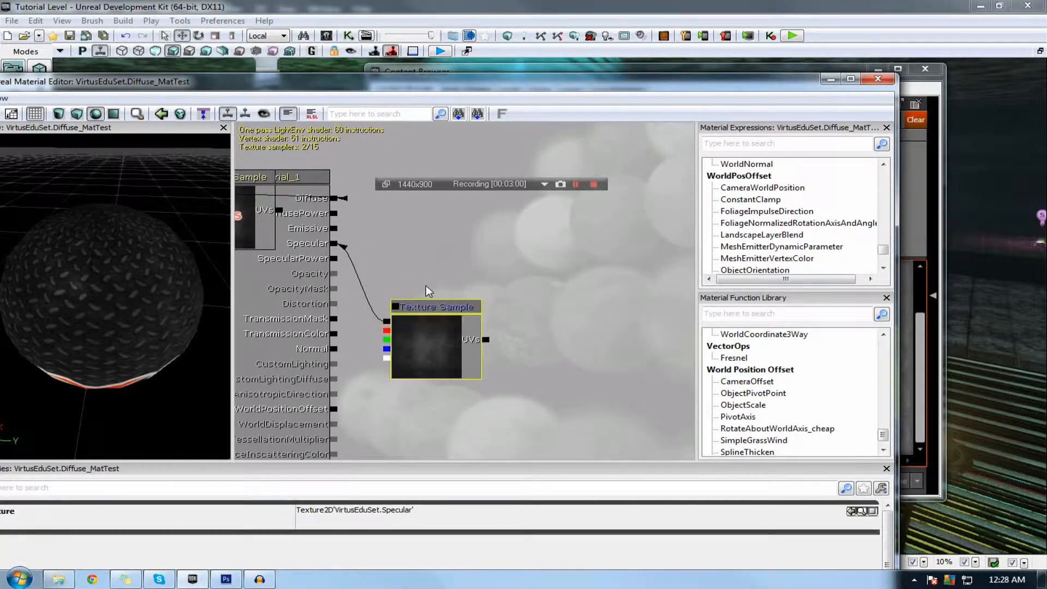
Step: Add a Multiply node and a single-value Constant node near the Specular Texture Sample
click(398, 273)
right_click(398, 273)
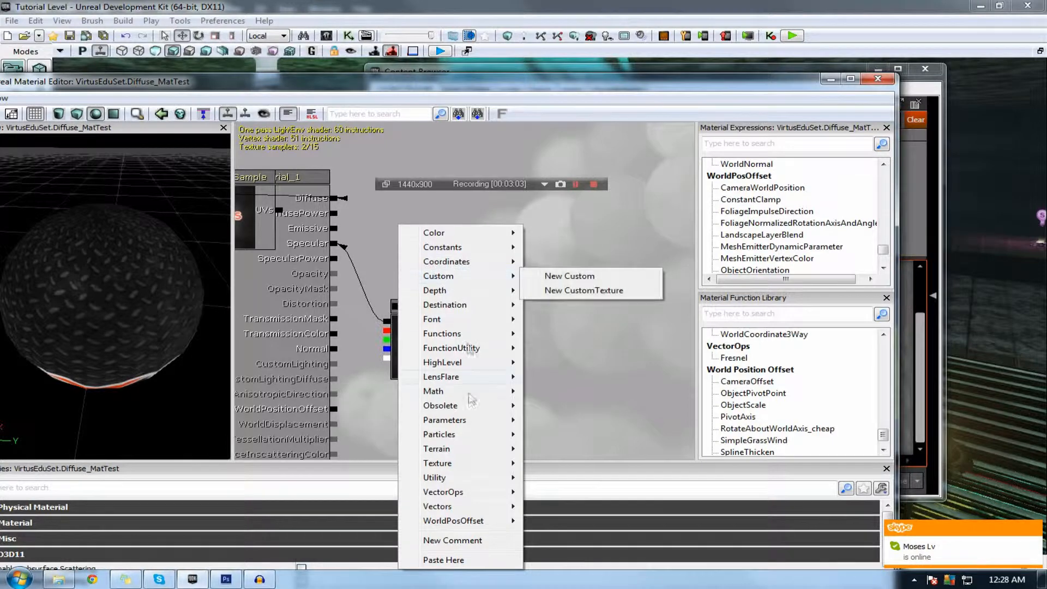
mouse_move(463, 392)
click(601, 293)
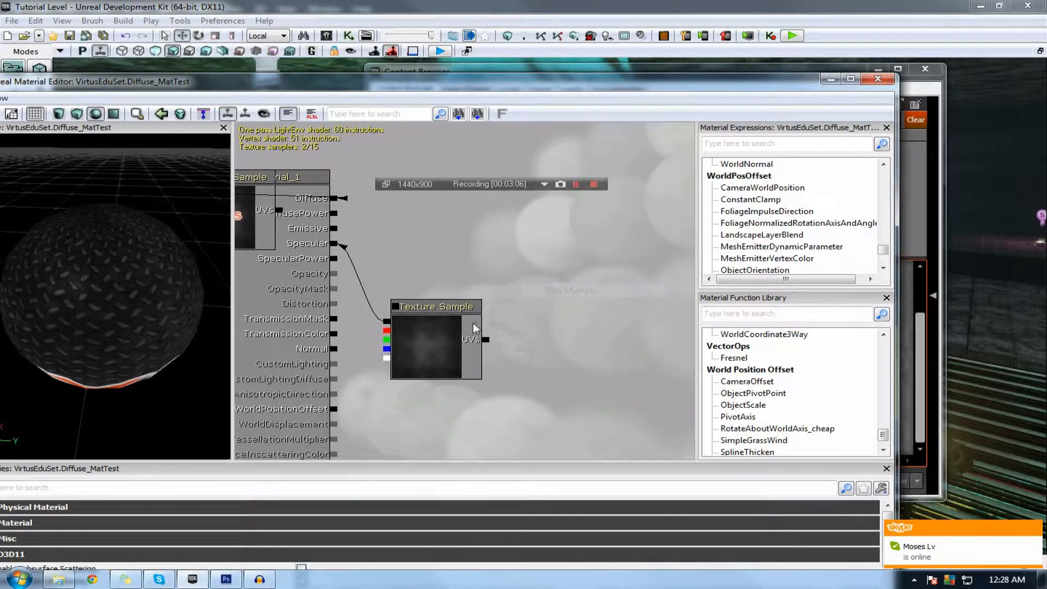
right_click(444, 256)
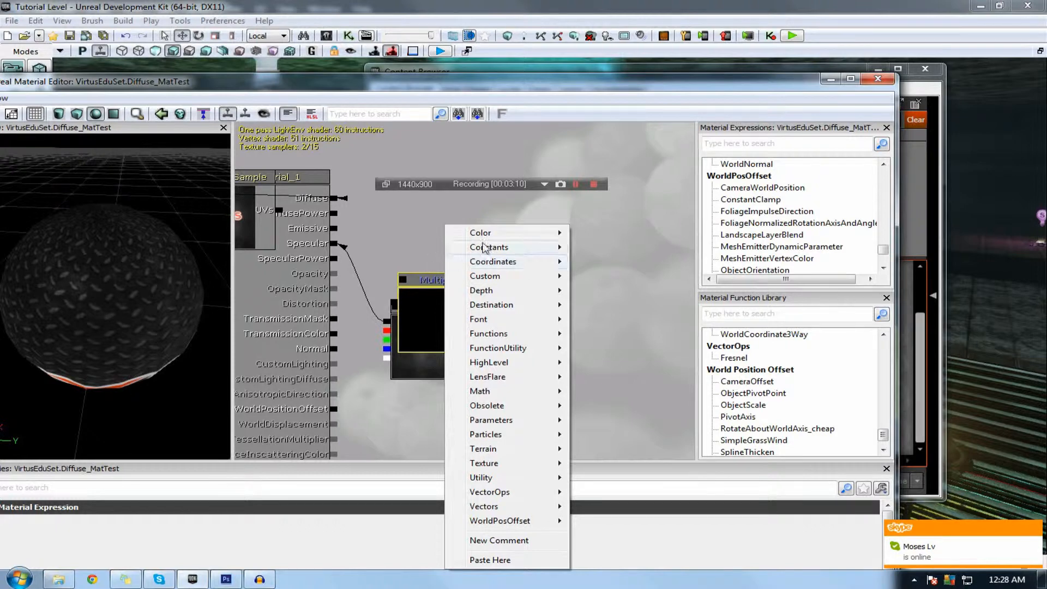
mouse_move(522, 247)
click(657, 248)
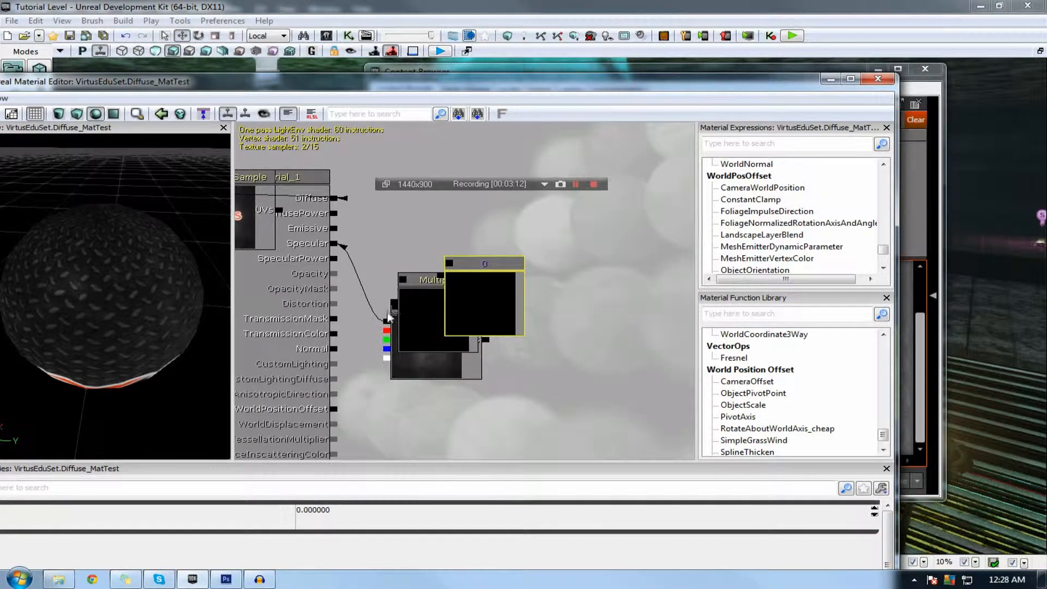
Step: Add a Constant3Vector node in the empty graph area away from the Multiply and Constant nodes
drag(397, 313, 344, 251)
drag(334, 204, 344, 259)
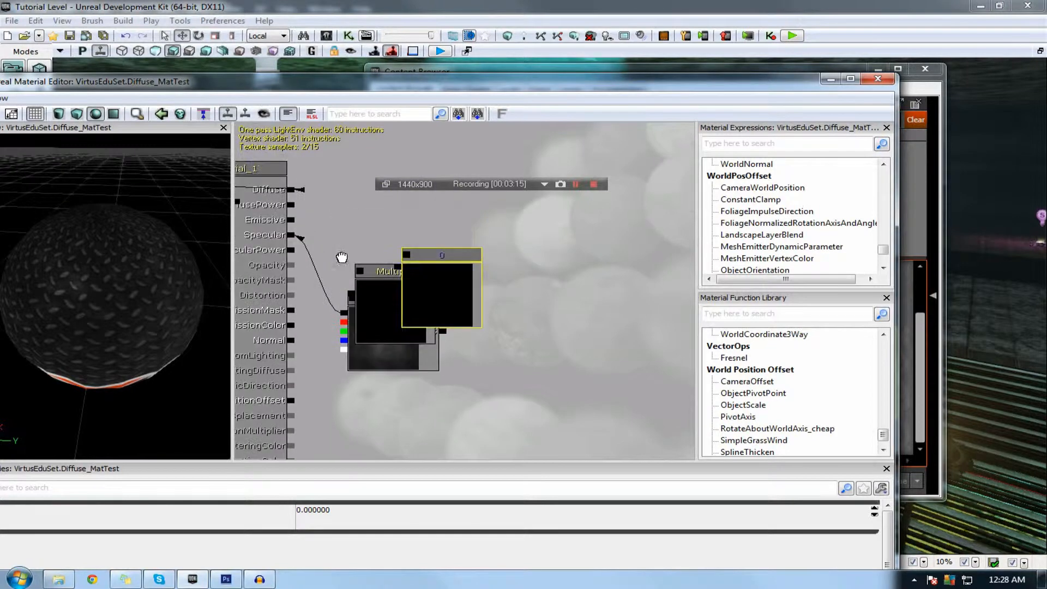
right_click(586, 284)
mouse_move(635, 248)
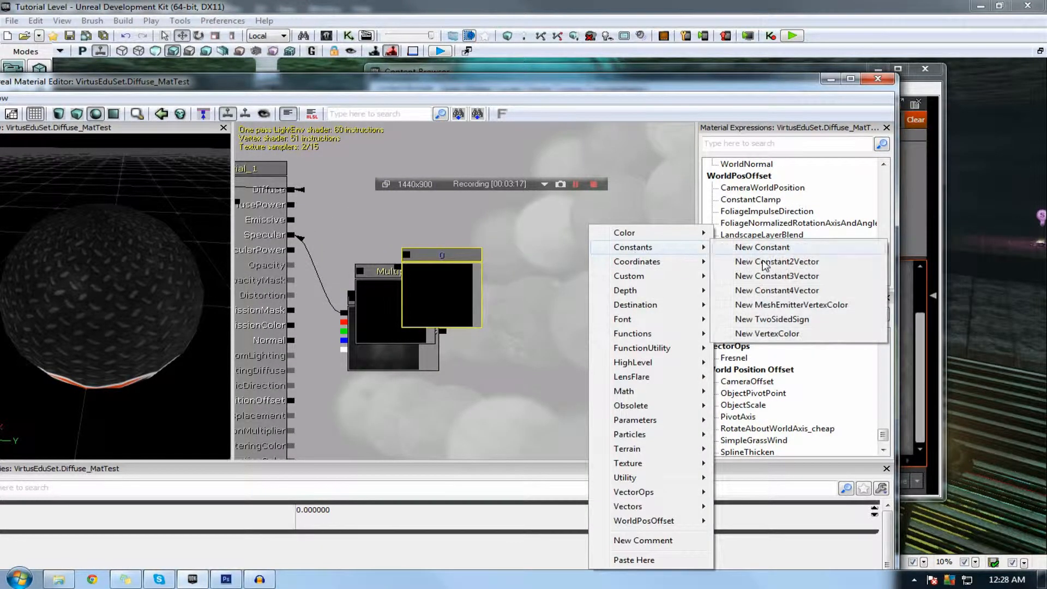
click(809, 279)
click(519, 305)
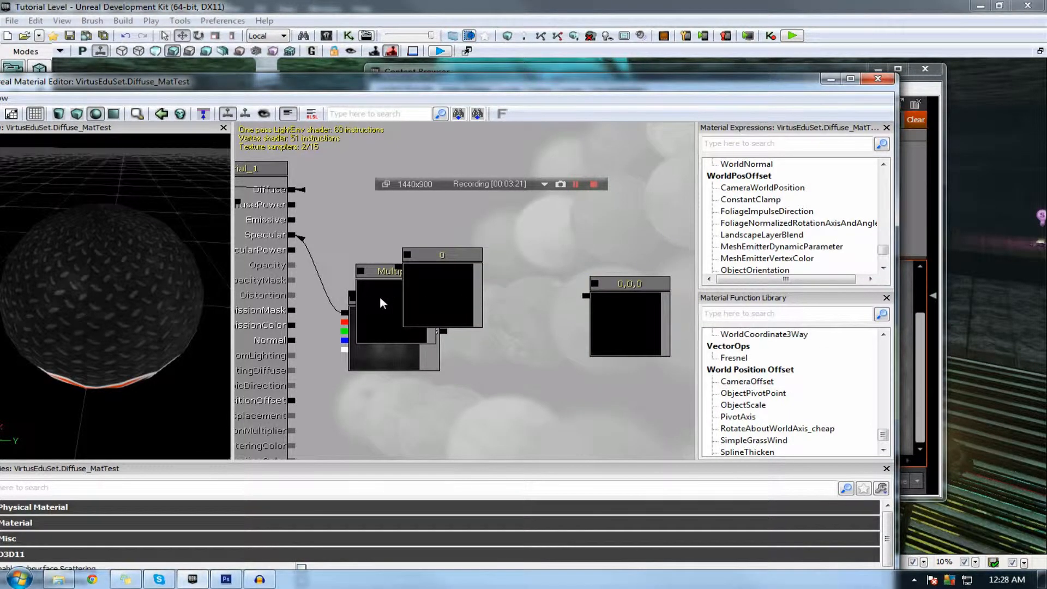
Step: Spread out the overlapping nodes, placing Multiply above the Specular Texture Sample and the single Constant clear of both
click(369, 285)
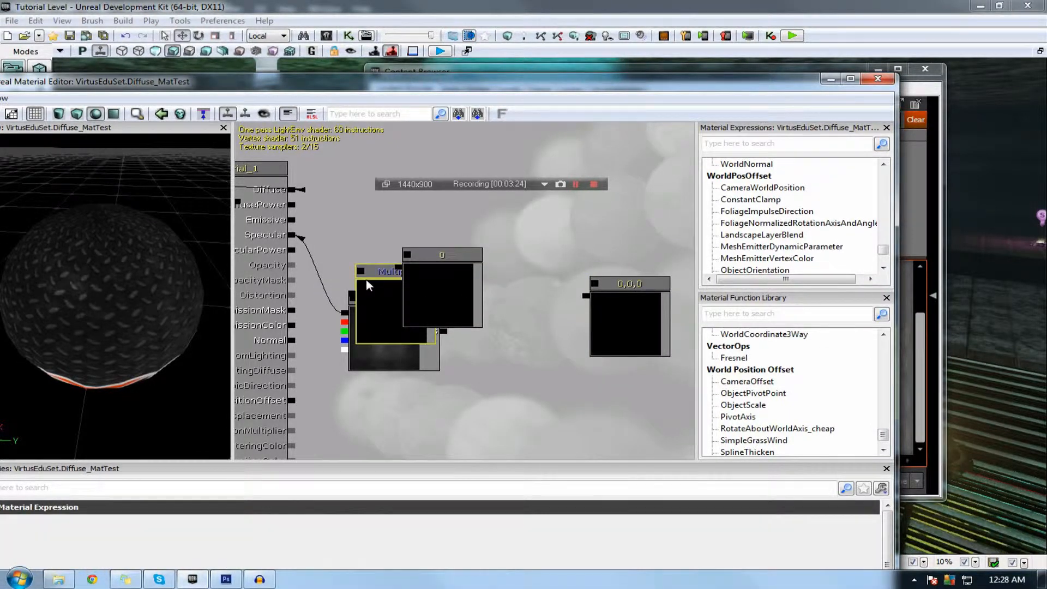
drag(335, 268, 294, 262)
click(298, 264)
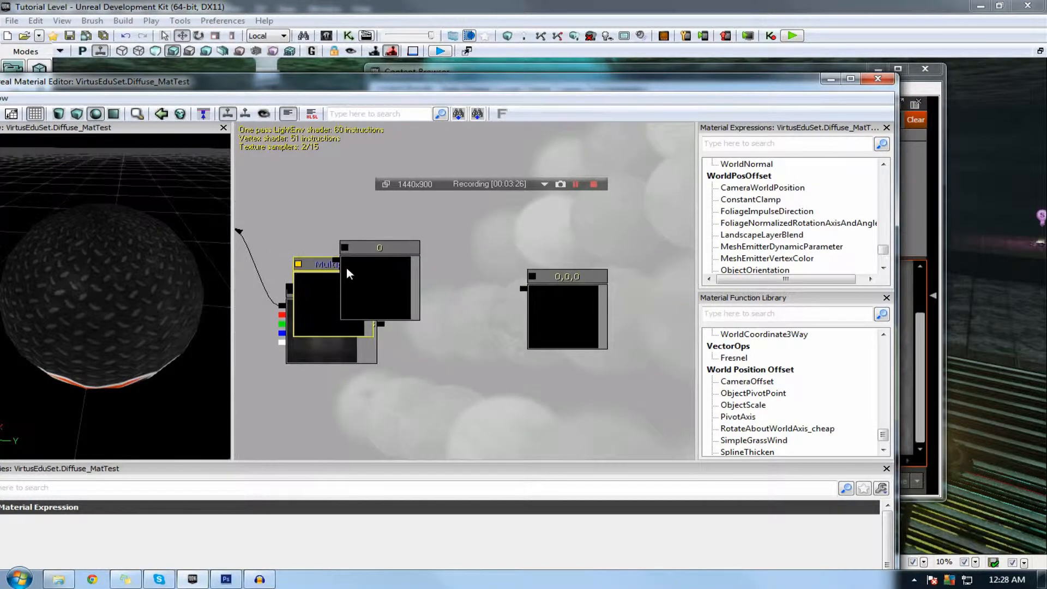
drag(425, 287, 460, 237)
click(489, 295)
ctrl+drag(485, 292, 587, 161)
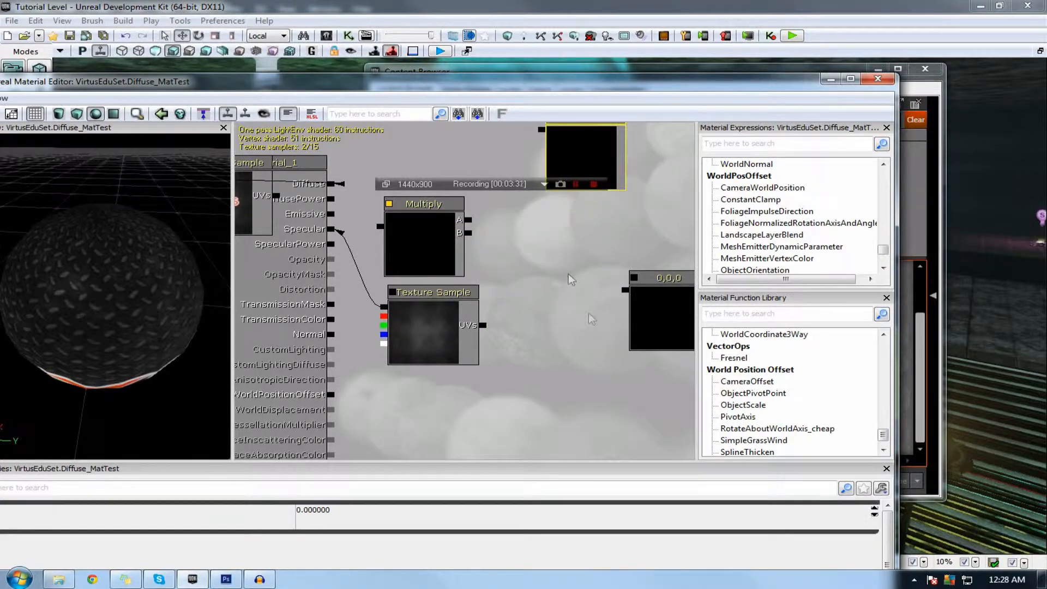
ctrl+click(647, 303)
ctrl+drag(596, 326, 448, 309)
click(361, 365)
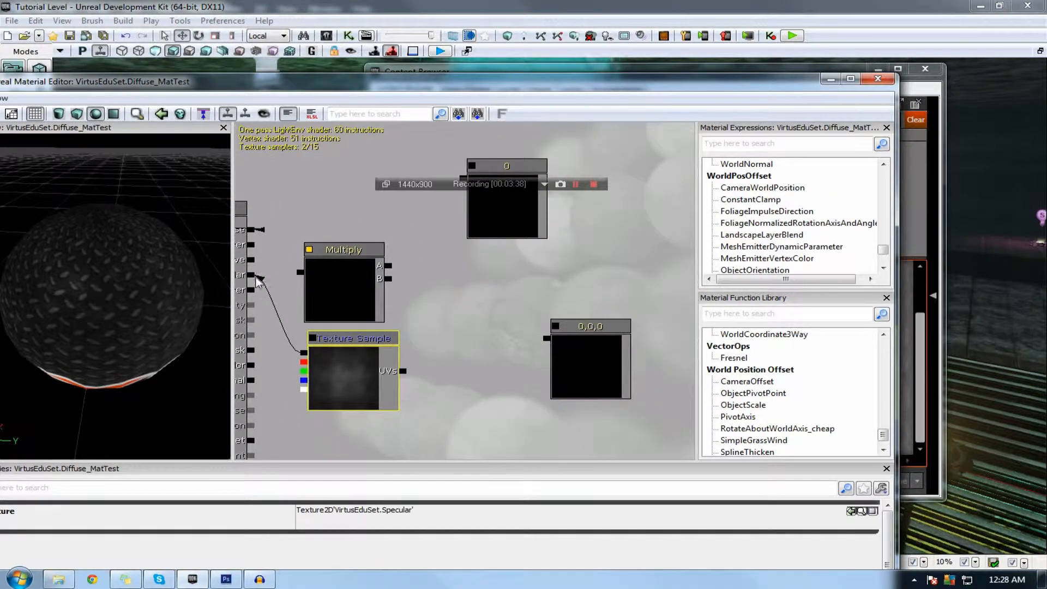
Step: Feed Multiply into the Specular input, with the Specular Texture Sample's color output on B and the single Constant on A
drag(256, 277, 301, 272)
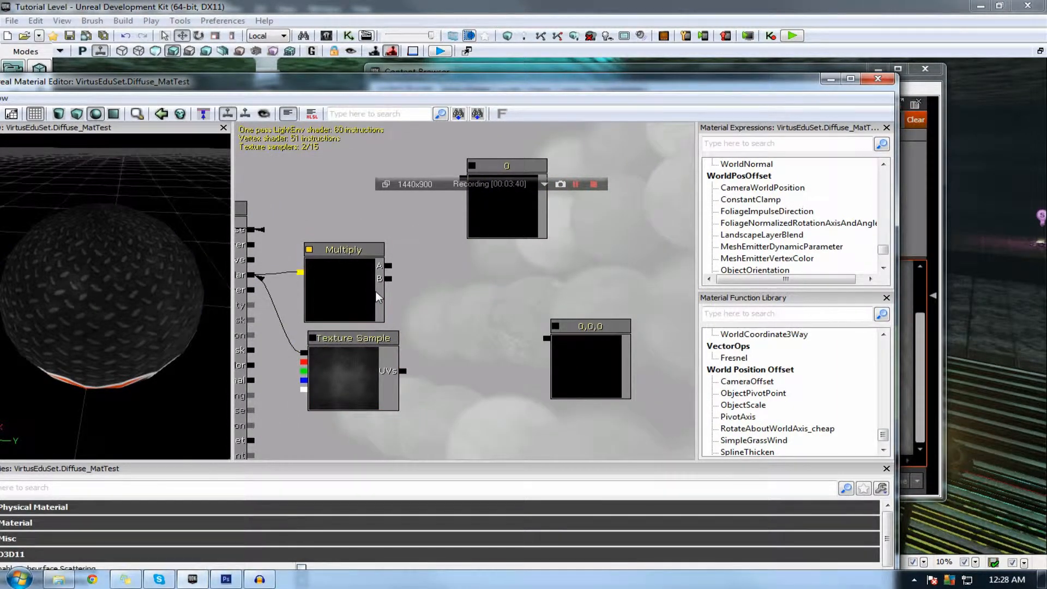
drag(303, 354, 388, 280)
click(514, 224)
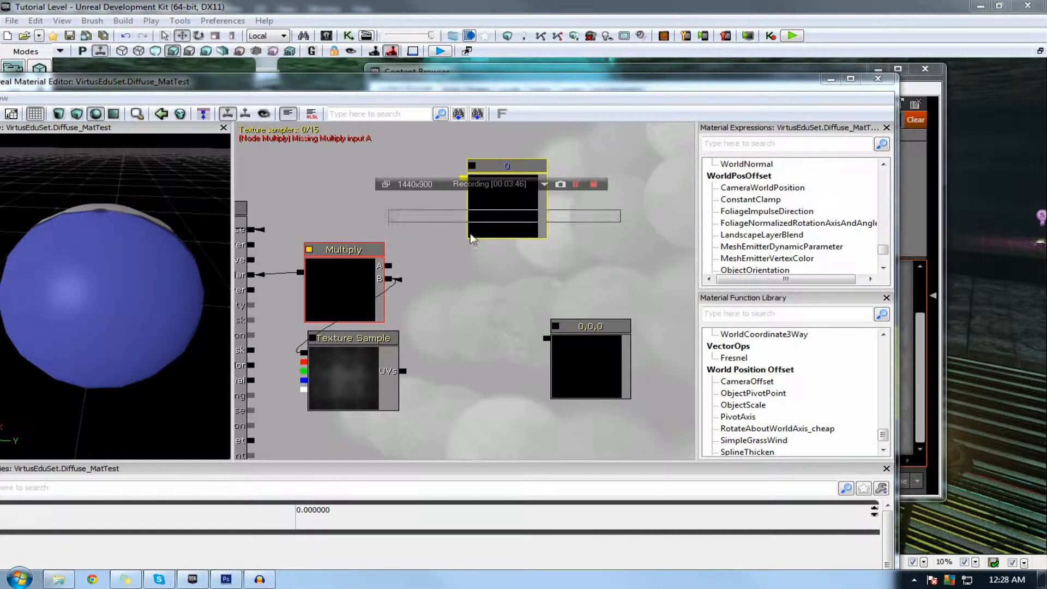
drag(463, 178, 396, 274)
Step: Set the single Constant feeding Multiply's A input to 15 to strengthen the specular highlights
click(358, 386)
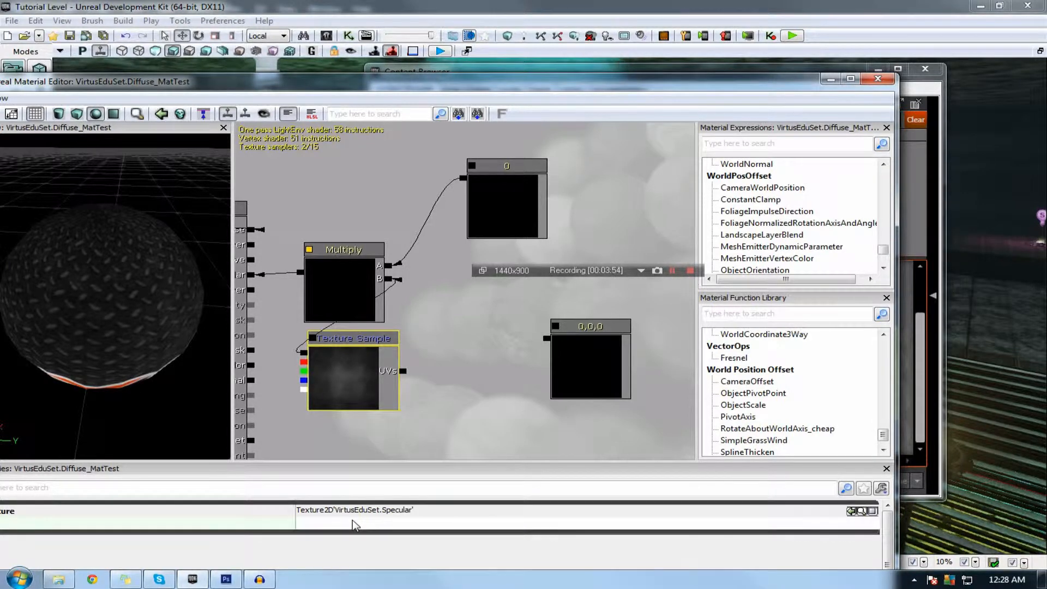
click(515, 207)
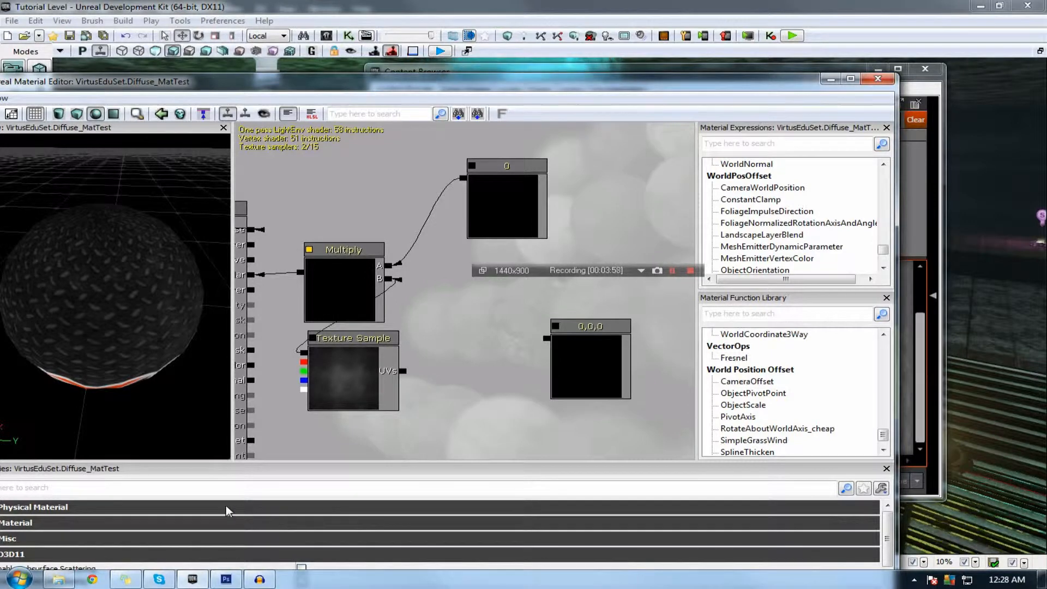
click(505, 235)
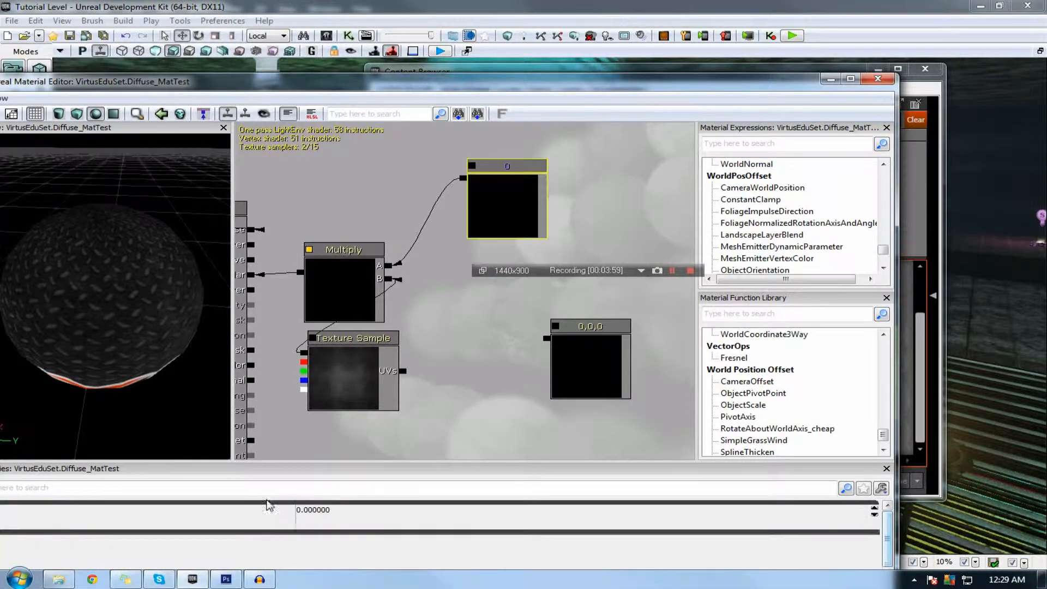
click(336, 508)
text(15)
key(Return)
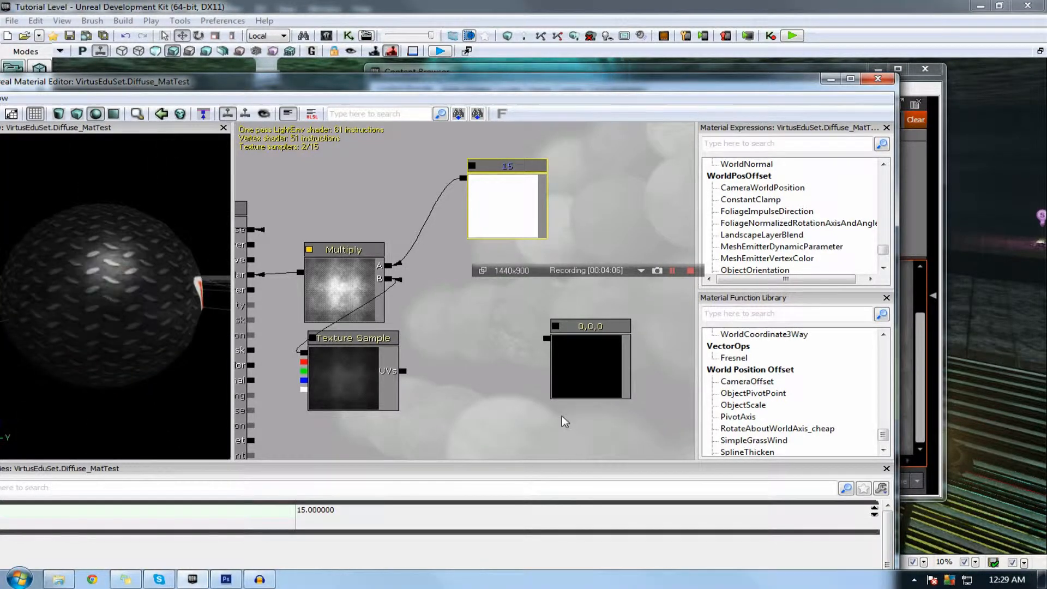
Step: Delete the single Constant and connect the Constant3Vector to Multiply's A input in its place
click(558, 322)
click(462, 142)
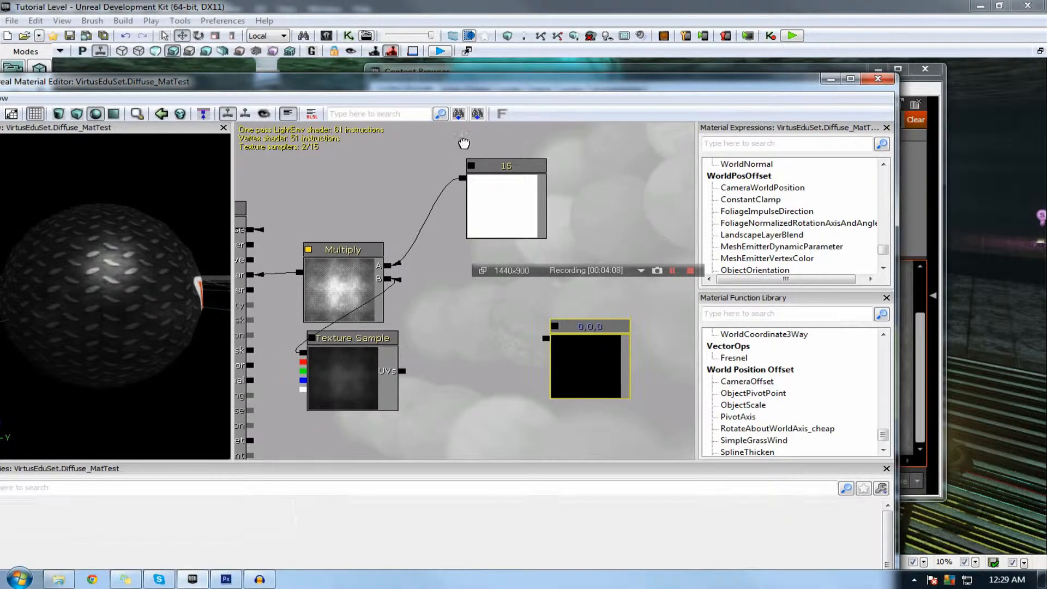
click(501, 206)
key(Delete)
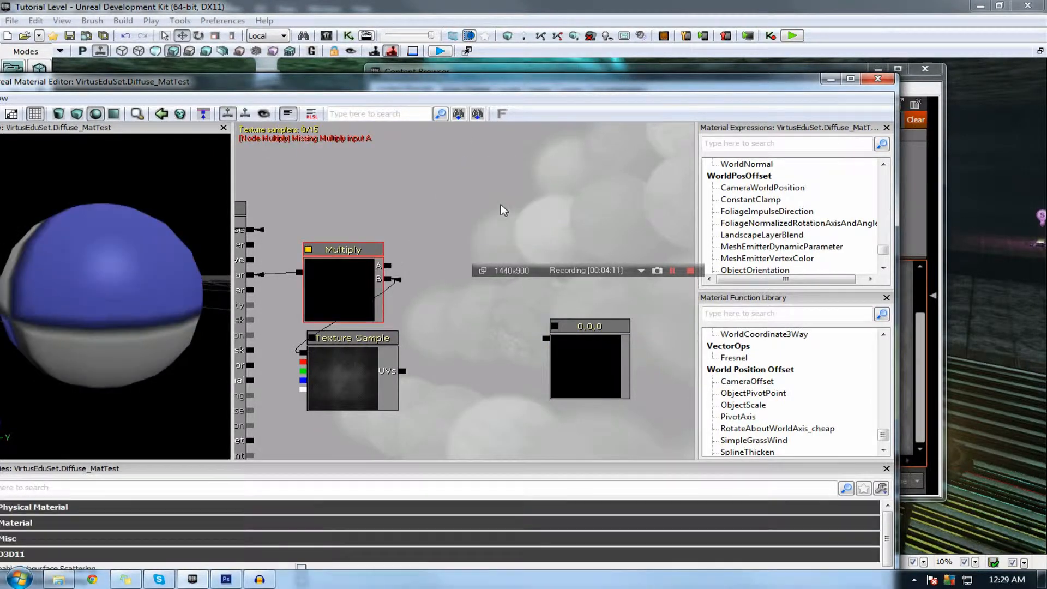
click(545, 339)
drag(443, 305, 390, 265)
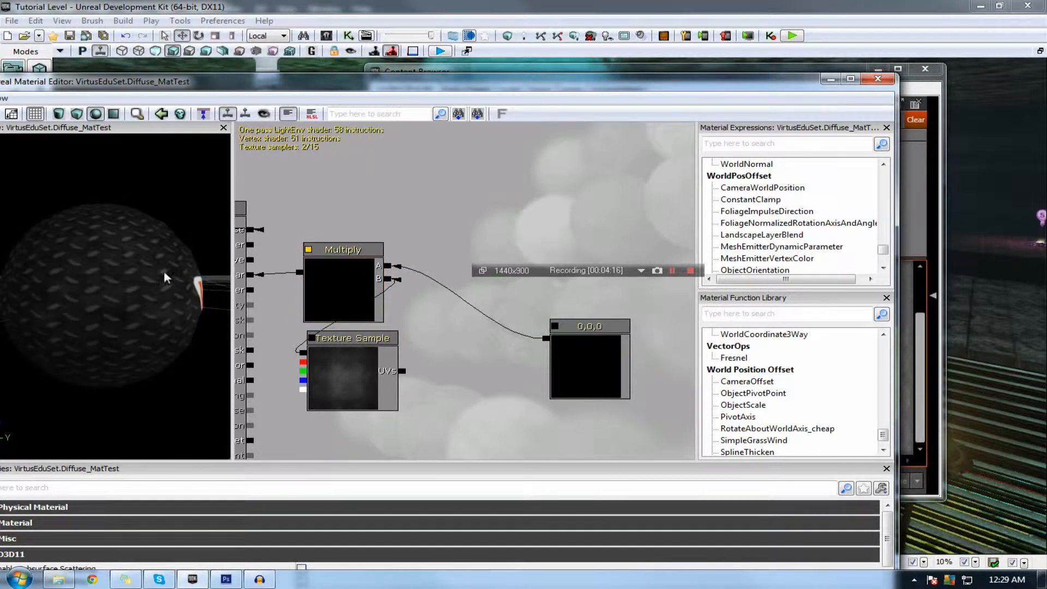
Step: Set all three channels of the Constant3Vector to 1 and inspect the specular effect on the preview sphere
click(600, 364)
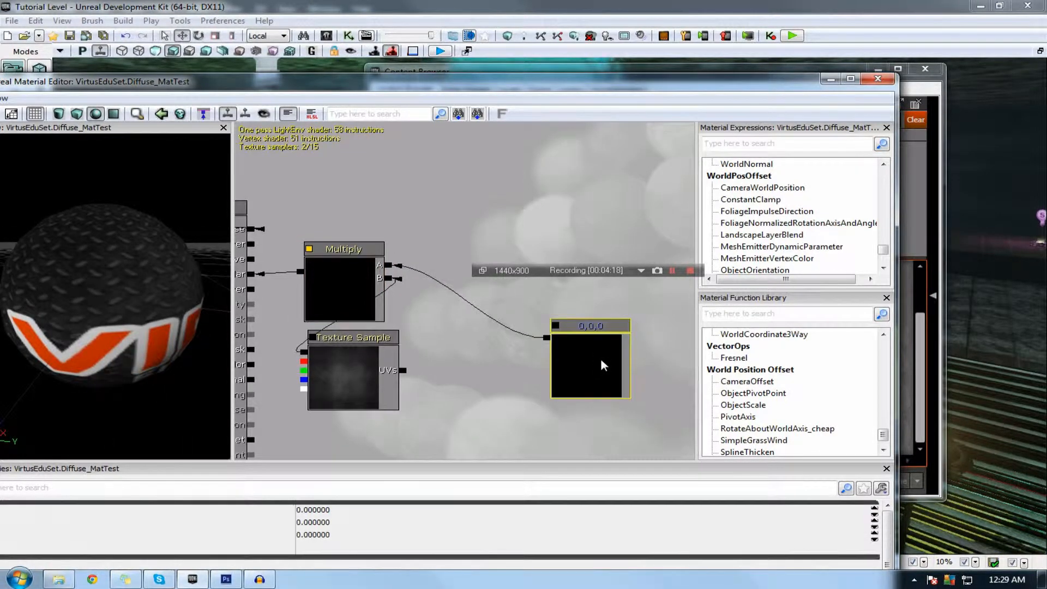
click(305, 535)
text(1)
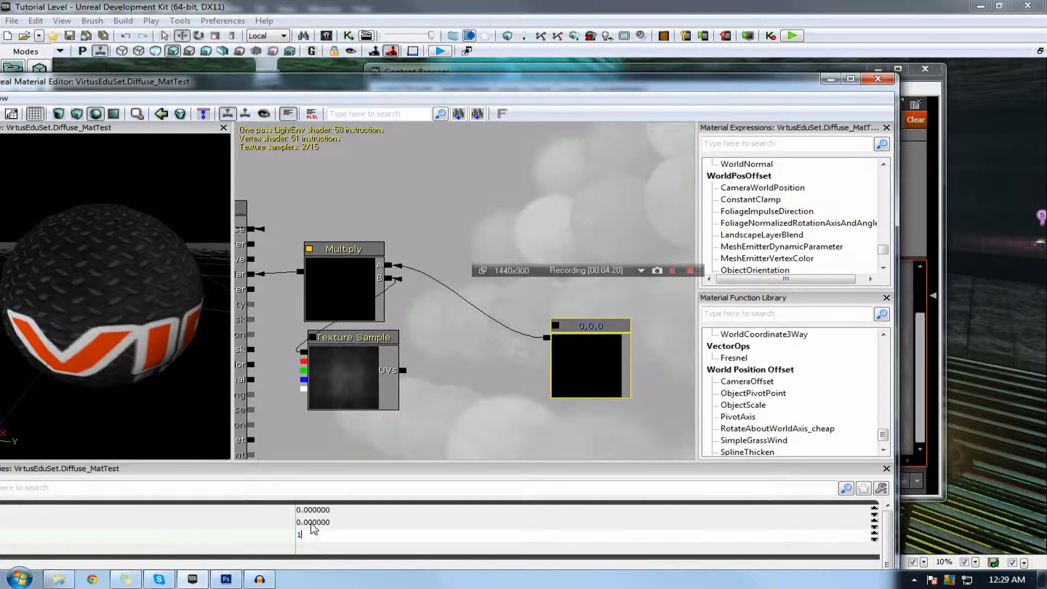
click(313, 522)
text(1)
click(310, 513)
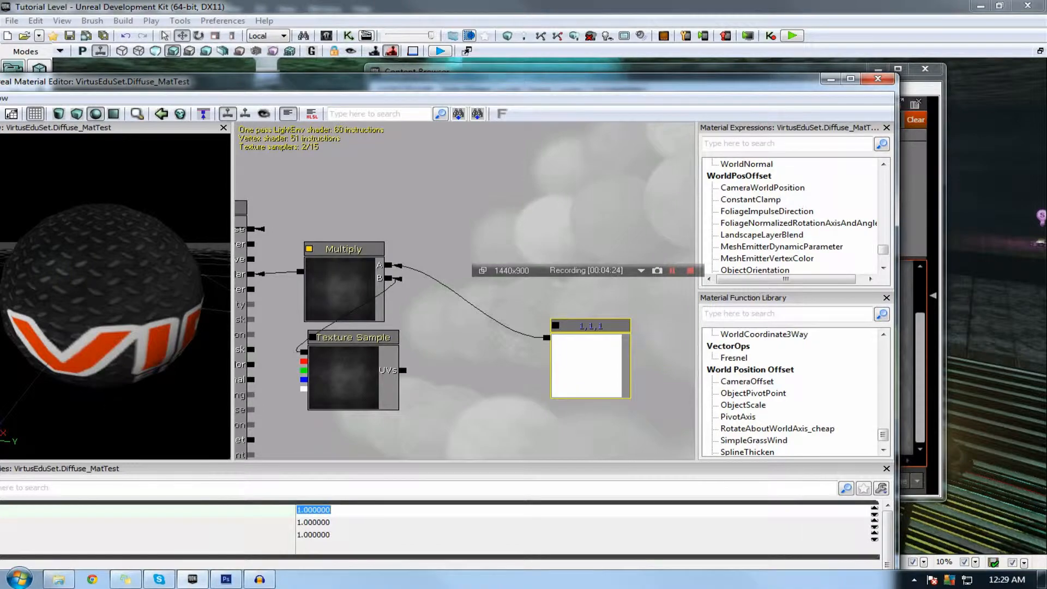
click(313, 536)
drag(87, 261, 139, 265)
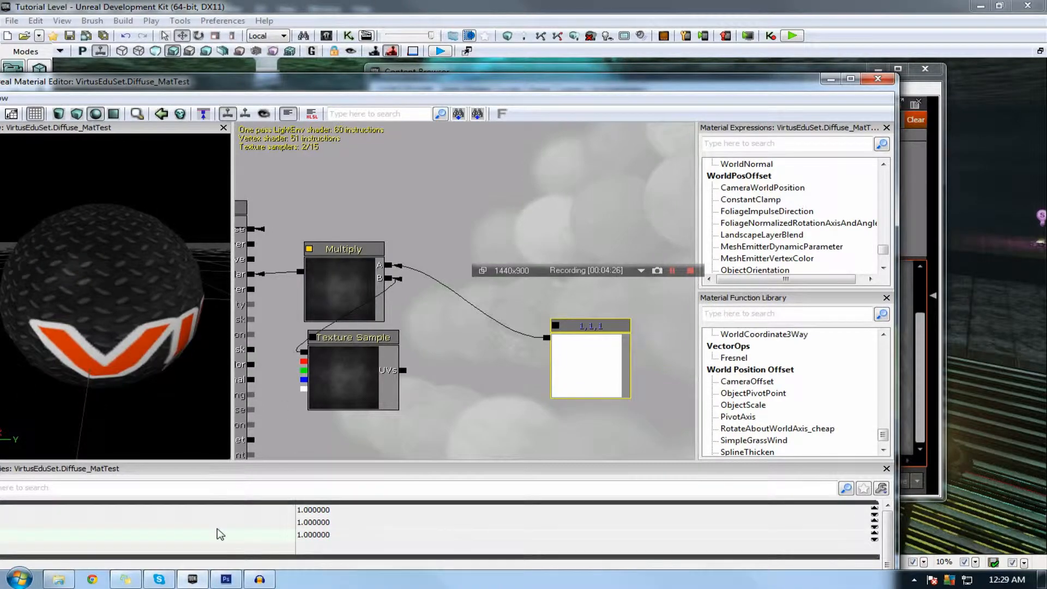
Step: Set the Constant3Vector's B channel to 2 and inspect the specular tint on the preview sphere
drag(309, 81, 372, 56)
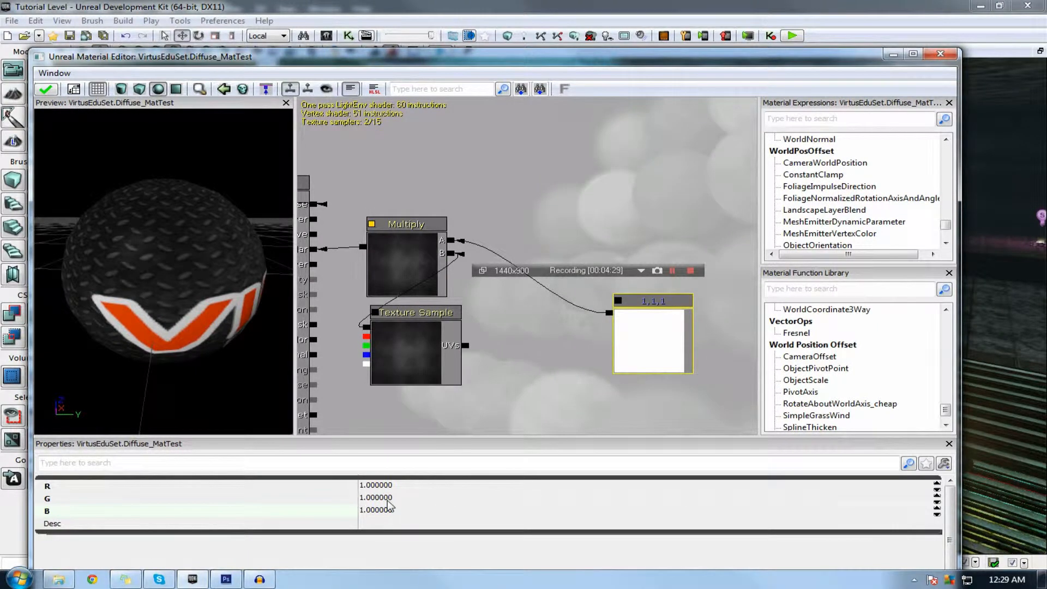
click(408, 508)
text(1)
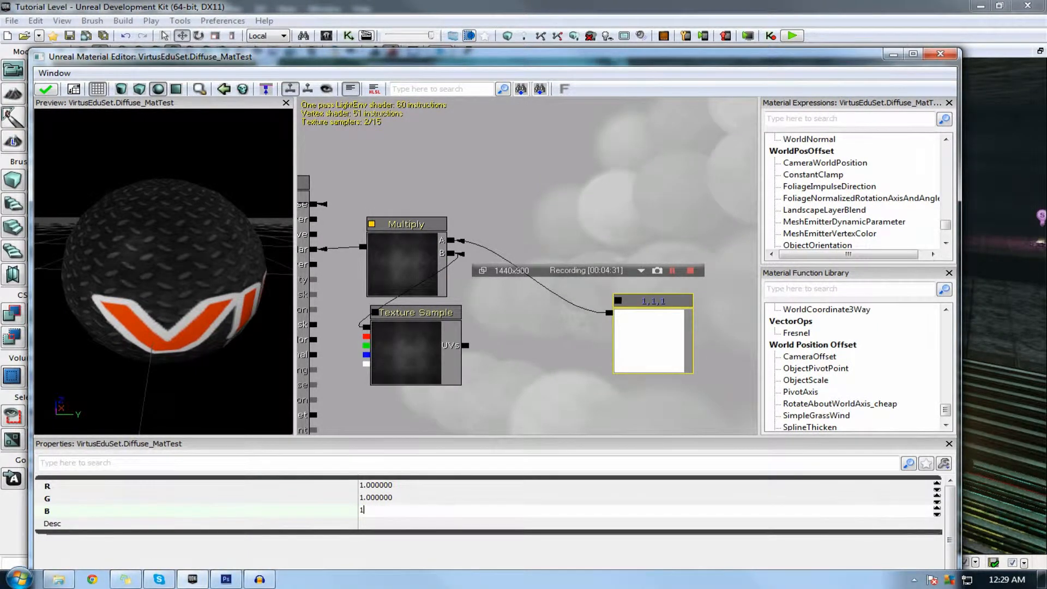
text(2)
key(Return)
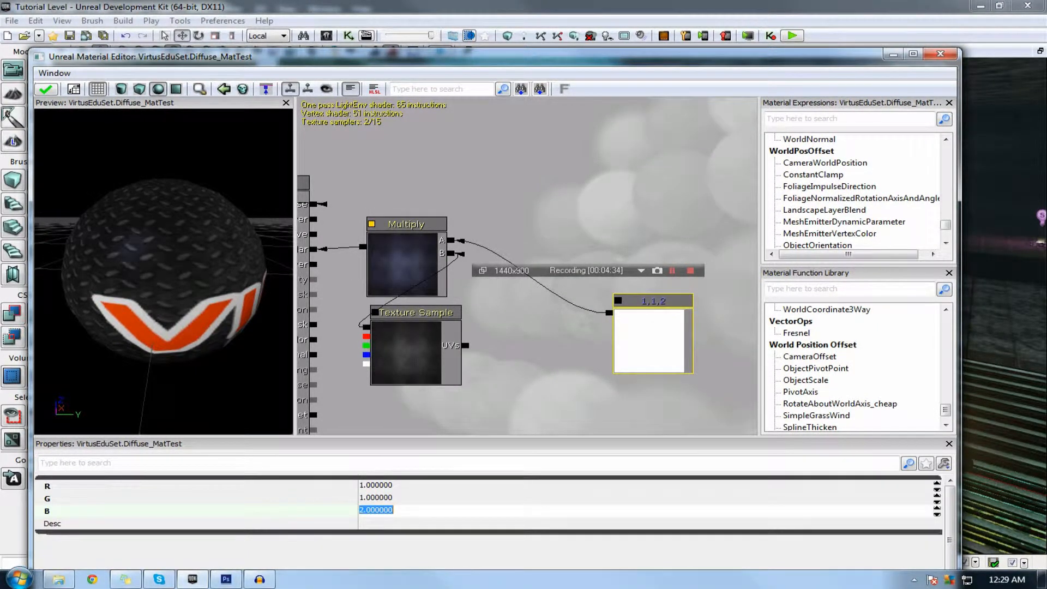
drag(102, 303, 151, 307)
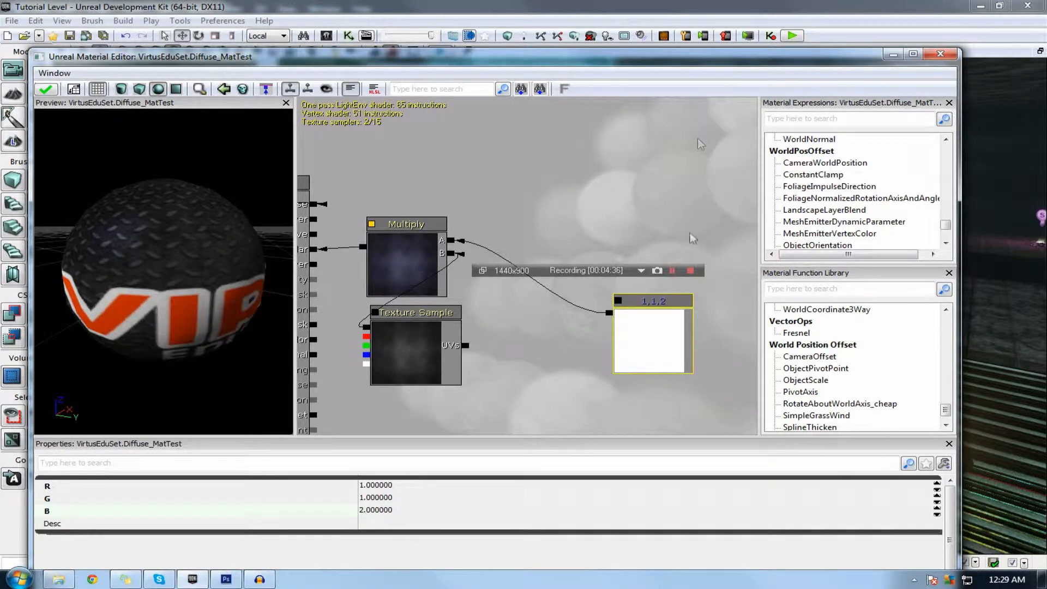
Step: Add a Texture Sample for the Normal texture, connect it to the material's Normal input and inspect the preview sphere
drag(817, 62, 585, 77)
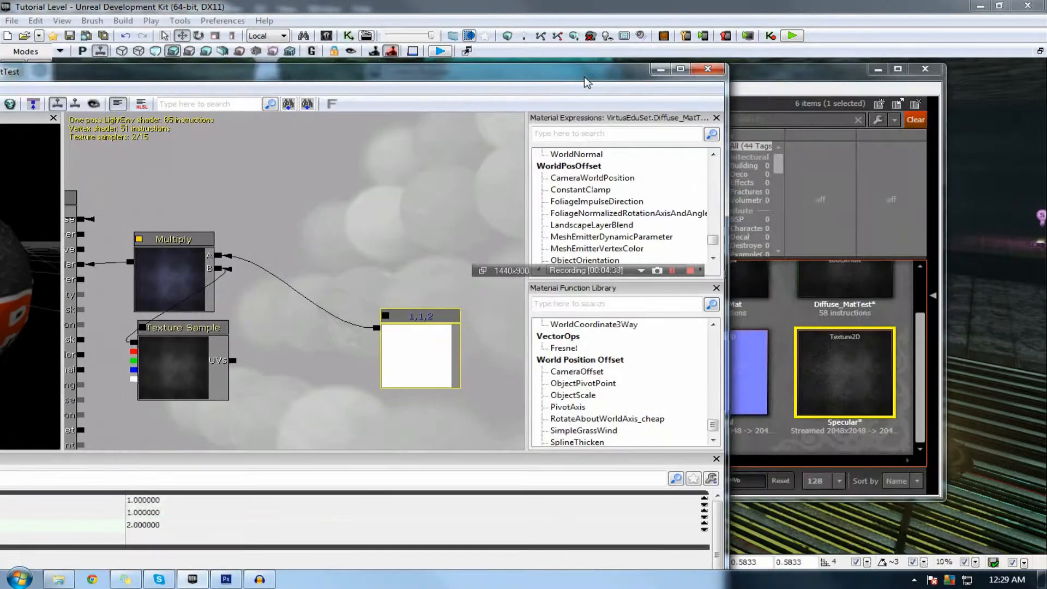
click(760, 358)
drag(315, 295, 391, 237)
key(t)
click(293, 407)
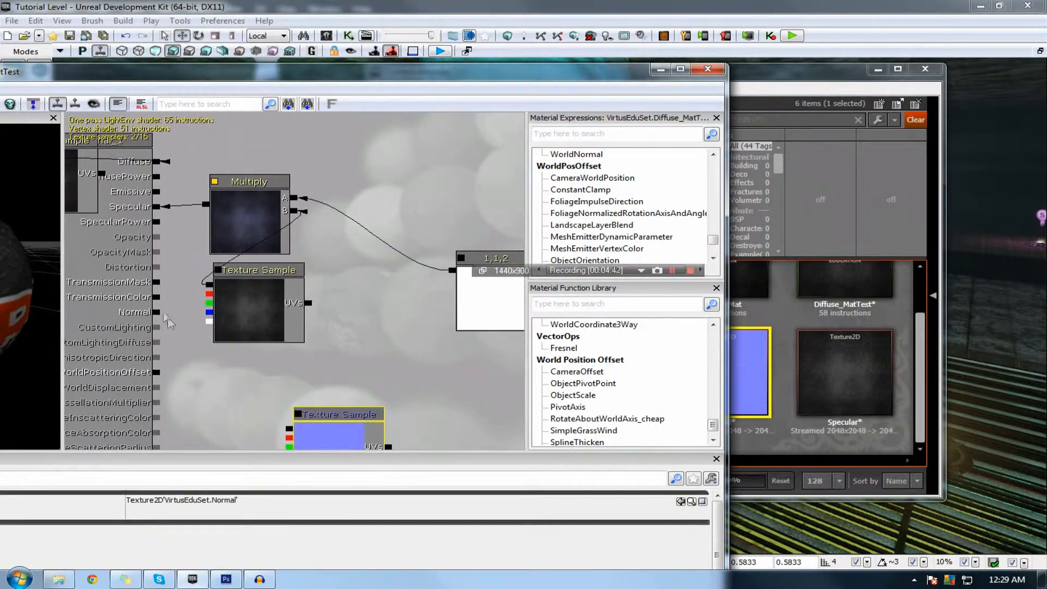
drag(157, 312, 290, 428)
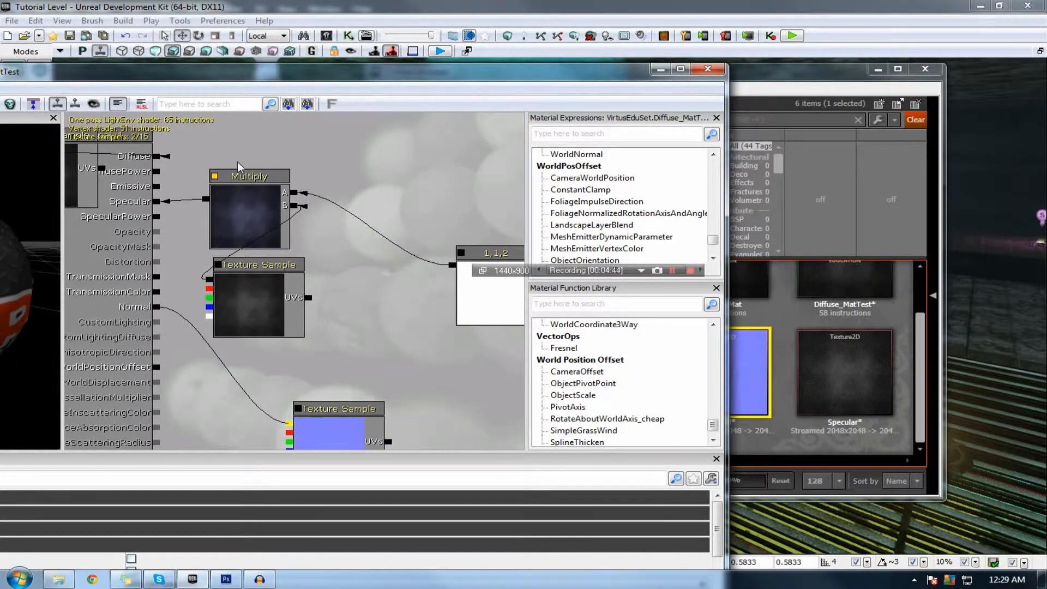
drag(252, 69, 428, 55)
drag(66, 306, 358, 261)
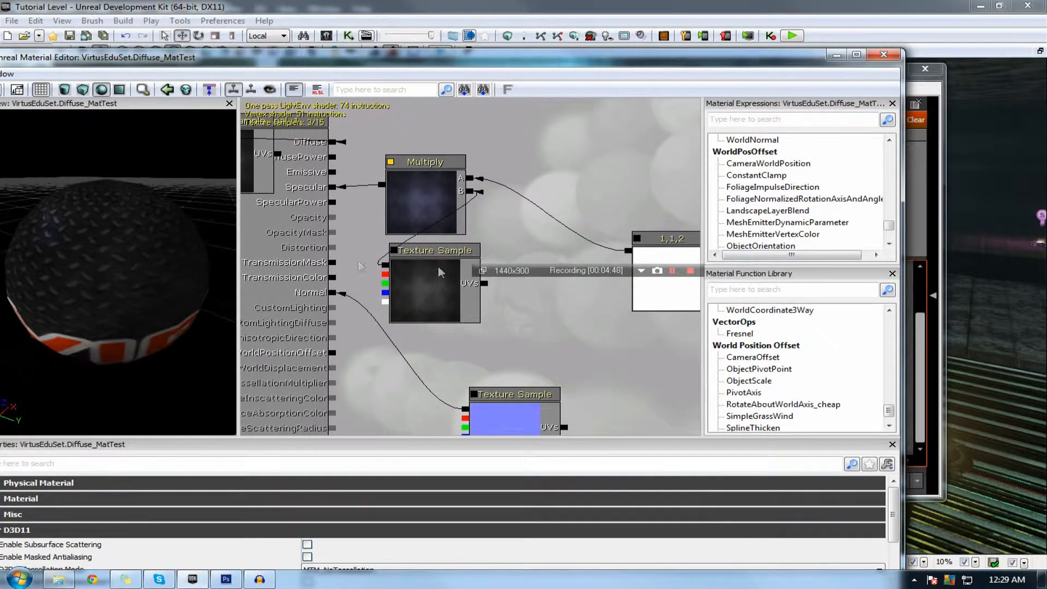
Step: Set the Constant3Vector's B channel to 20 and its G channel to 10 to tint the specular highlights
drag(505, 218, 416, 195)
click(579, 248)
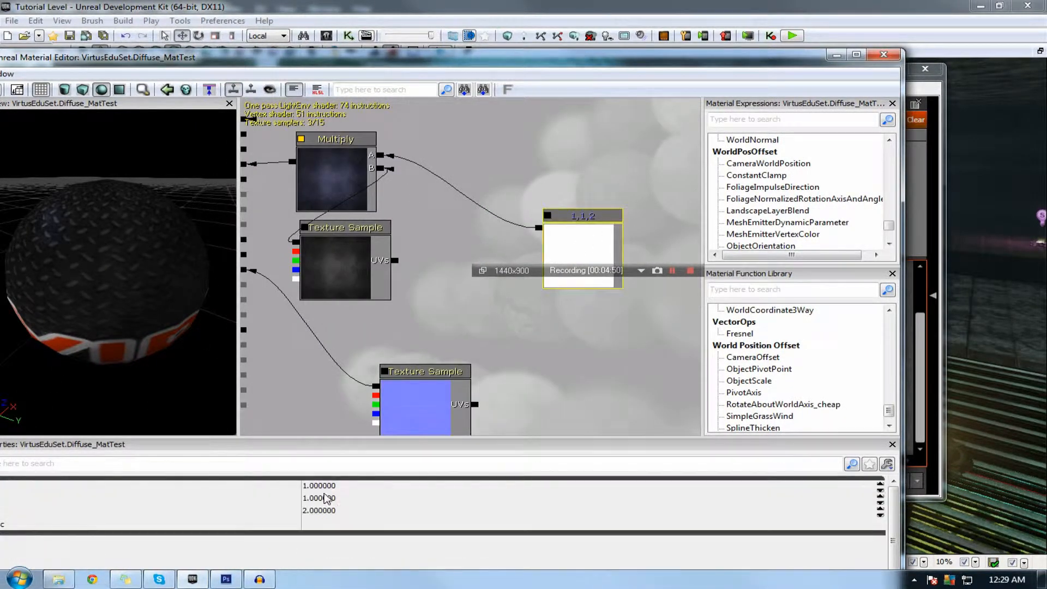
click(338, 513)
text(2)
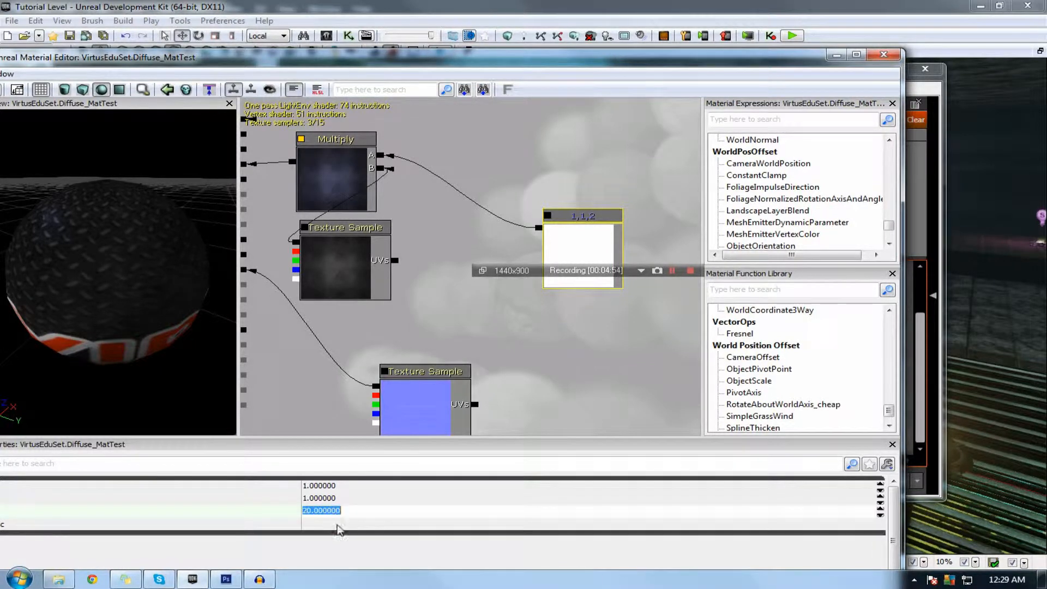
click(338, 500)
text(1)
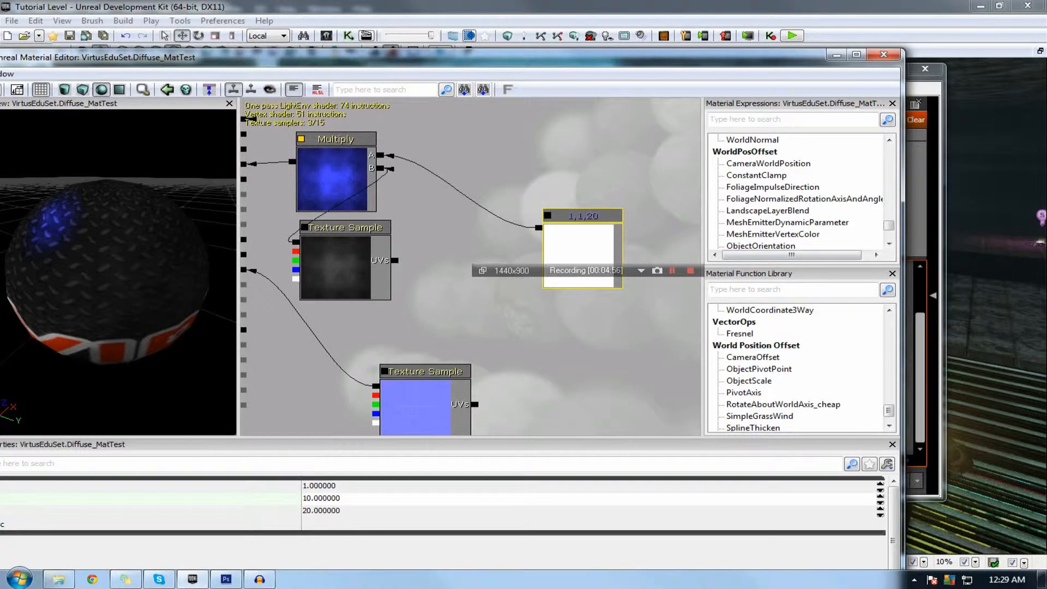
Step: Set the Constant3Vector's R channel to 7 and inspect the specular color and normal map on the preview sphere
click(327, 490)
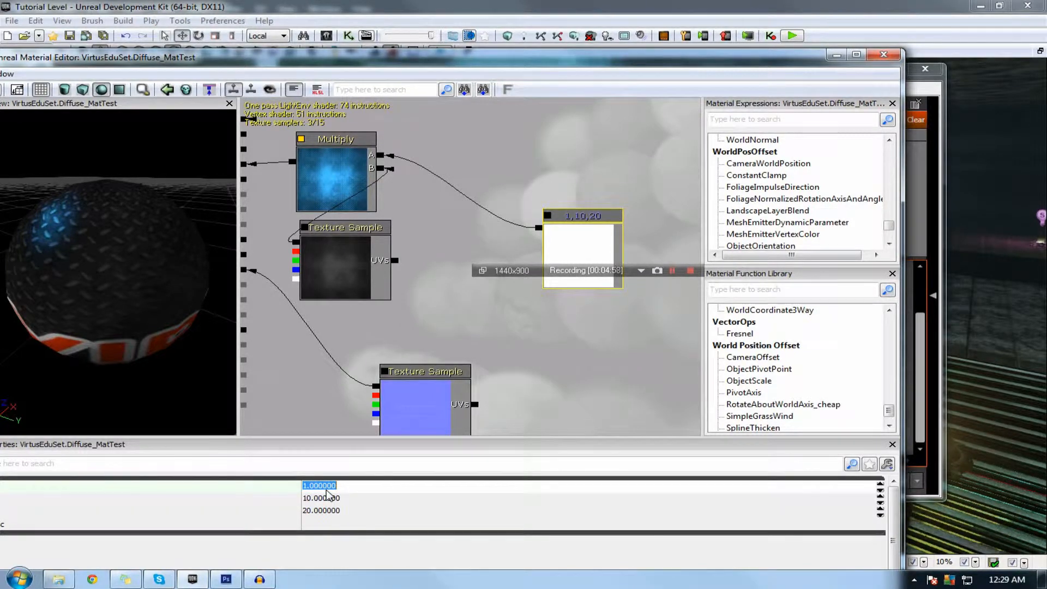
text(4)
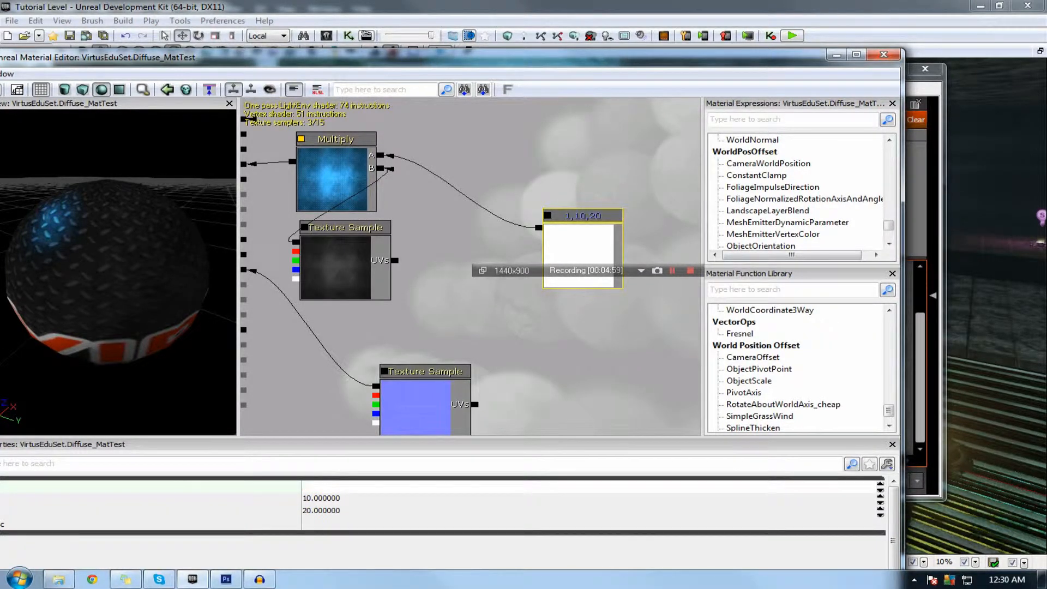
drag(35, 280, 54, 271)
drag(380, 300, 419, 324)
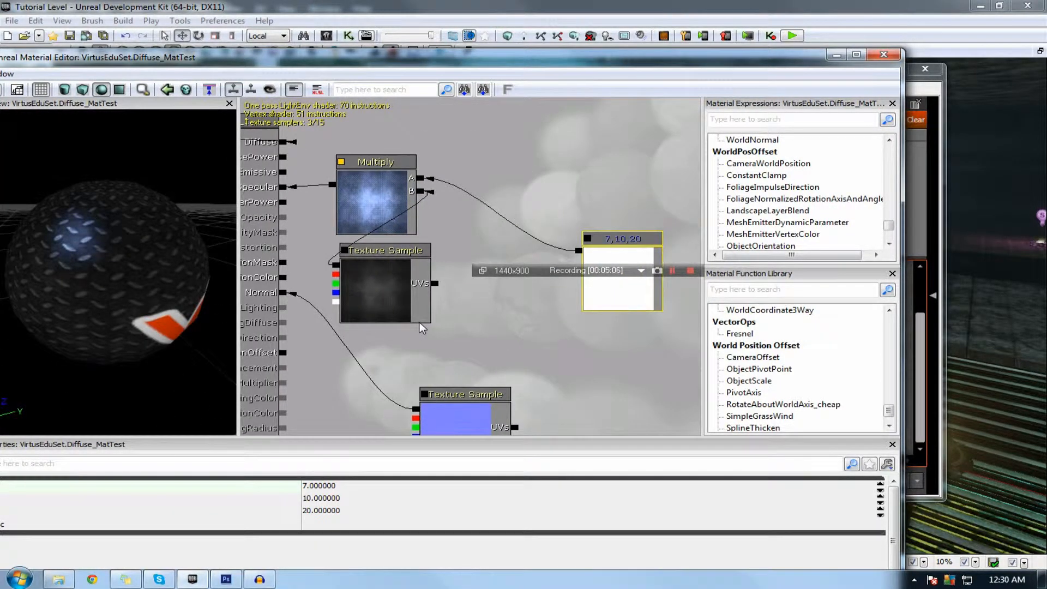
drag(83, 256, 92, 282)
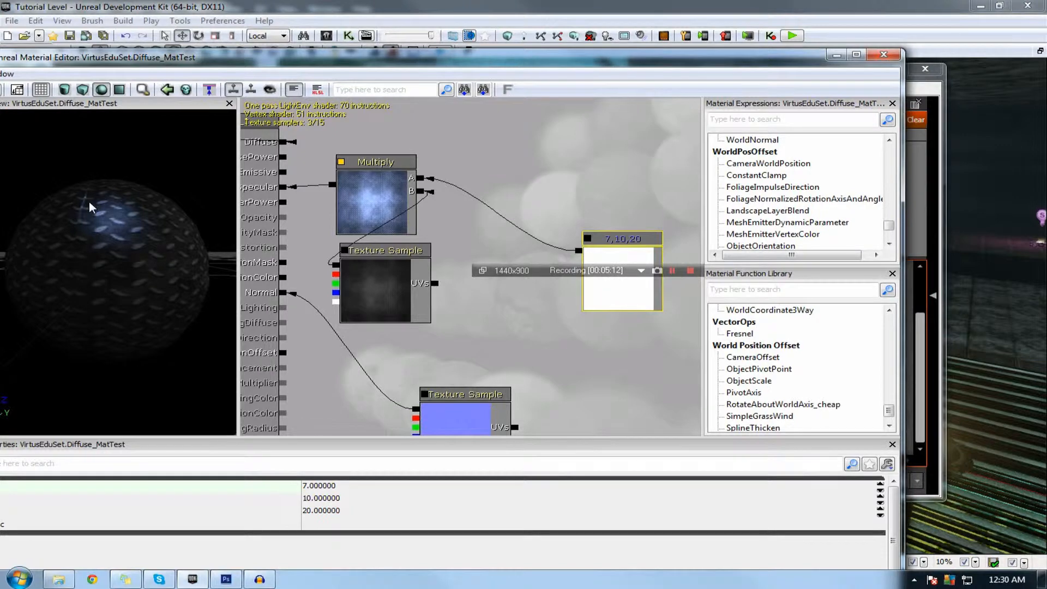
click(527, 224)
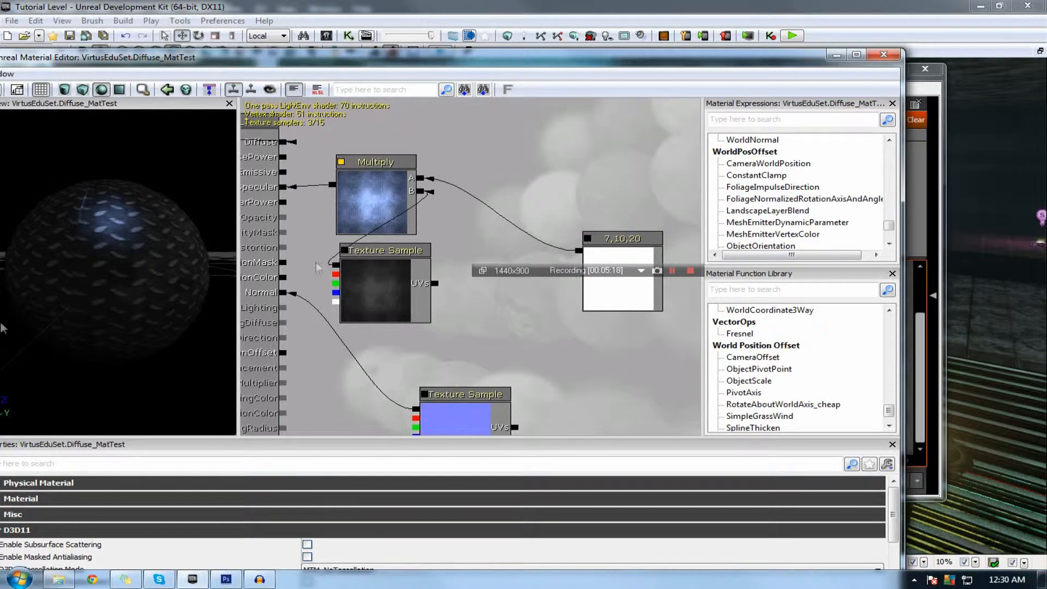
mouse_move(99, 219)
mouse_down()
mouse_move(99, 229)
mouse_move(99, 217)
mouse_up()
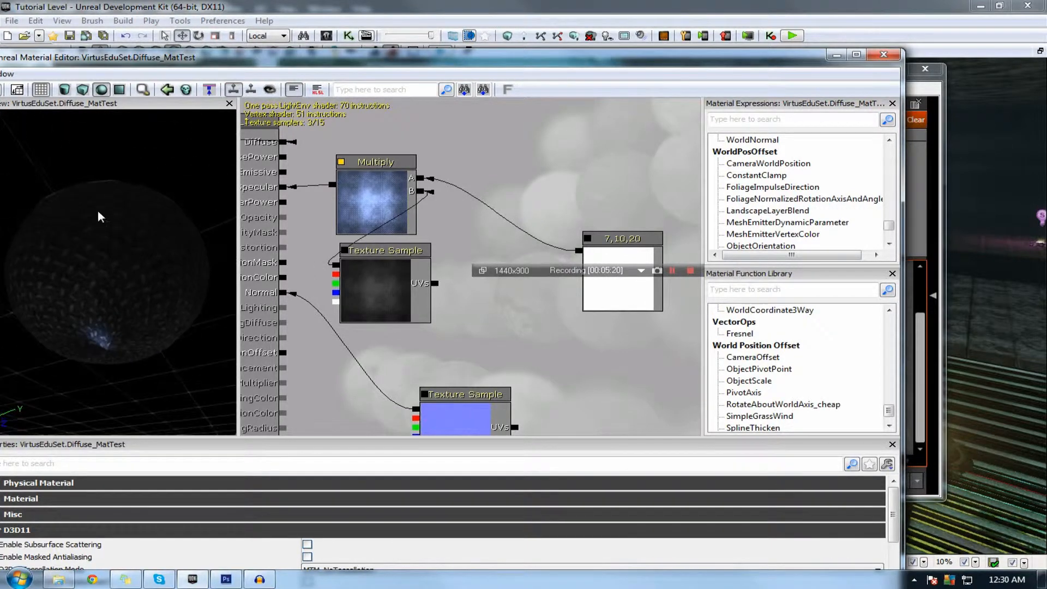